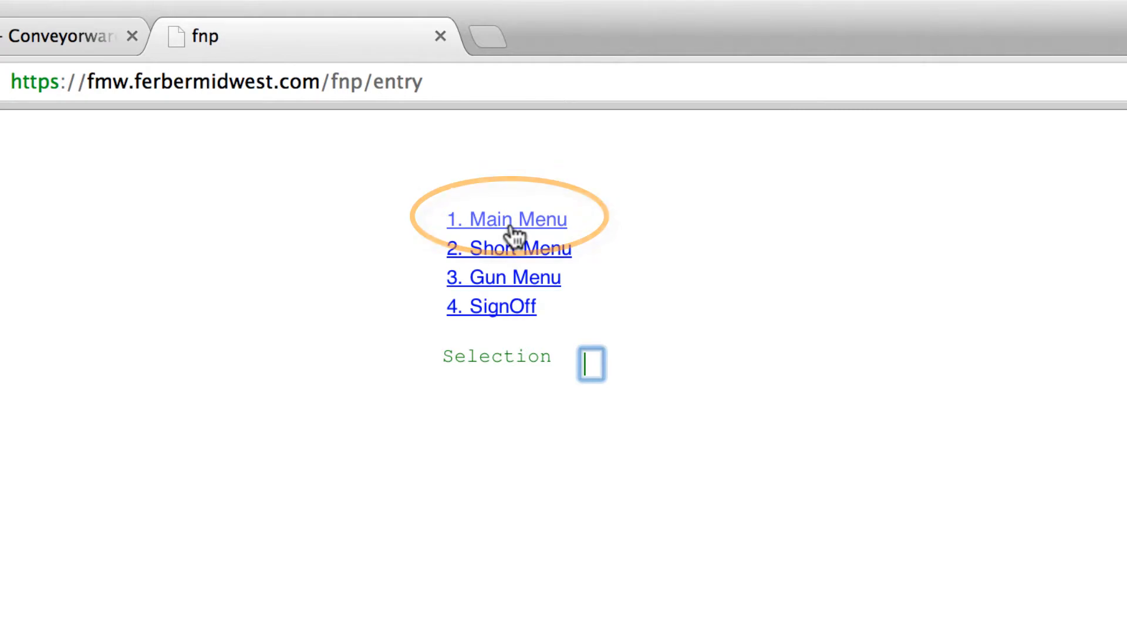
- Open the Work with Inventory screen from the inventory section of the main system
{"action": "left_click", "coordinate": [511, 229]}
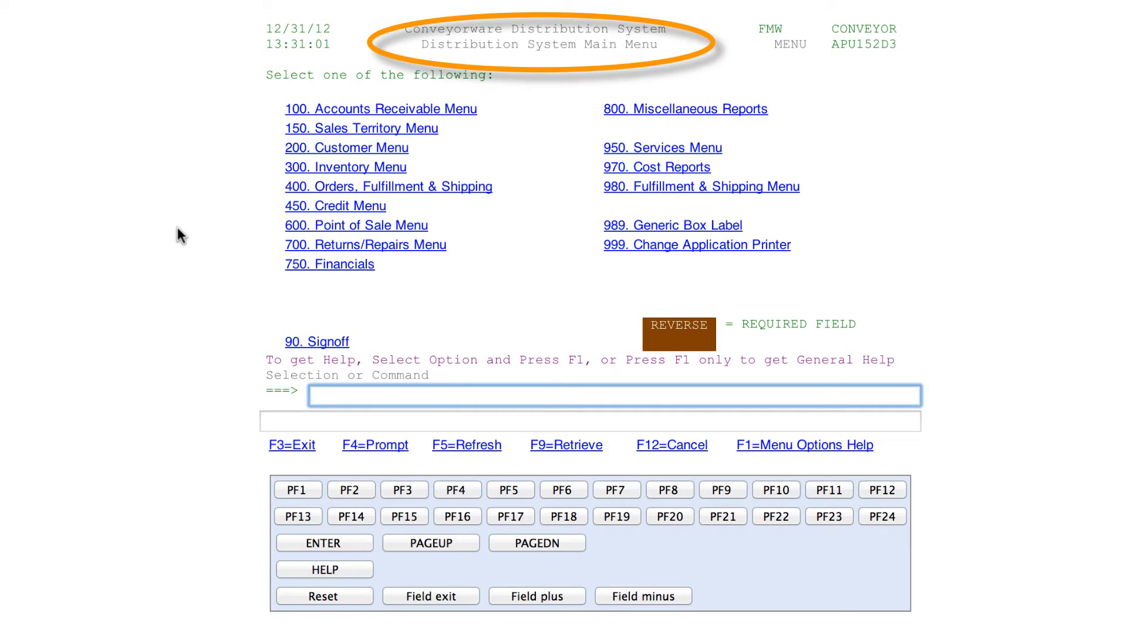
{"action": "left_click", "coordinate": [342, 177]}
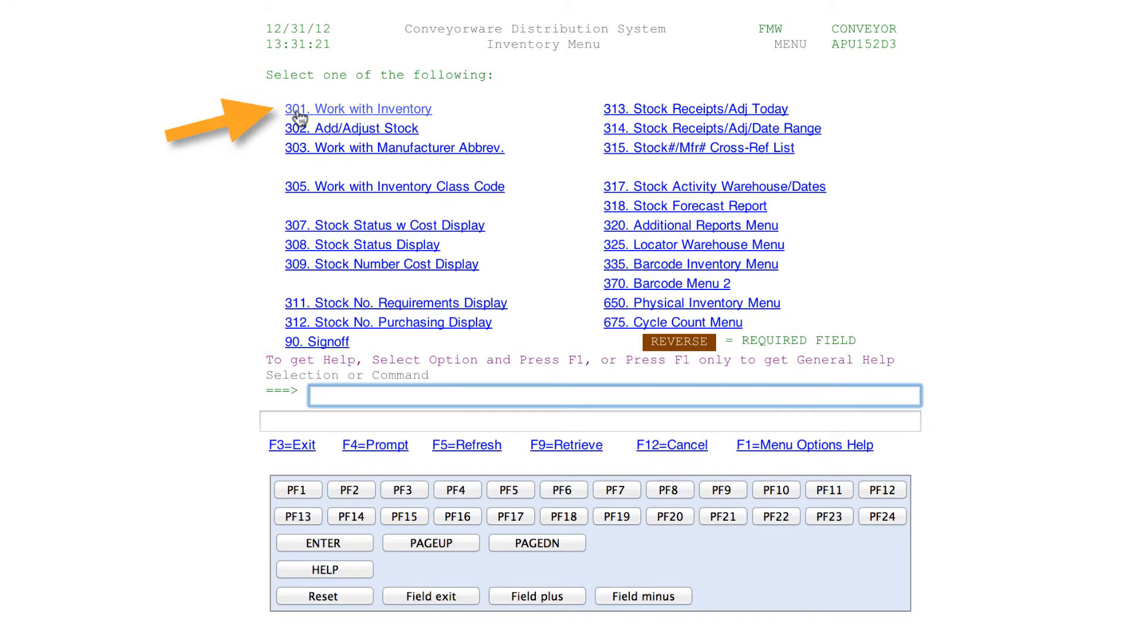
{"action": "left_click", "coordinate": [346, 110]}
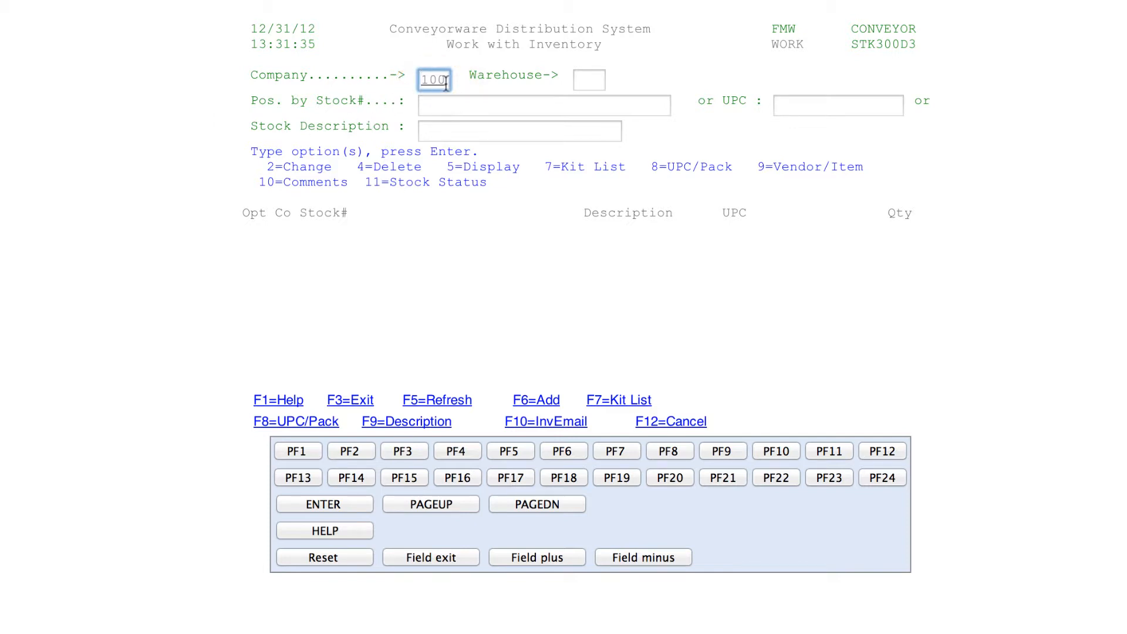
- Set the company to 108 and start adding a stock item with stock number K500-731
{"action": "left_click_drag", "start_coordinate": [446, 84], "coordinate": [416, 86]}
{"action": "type", "text": "108"}
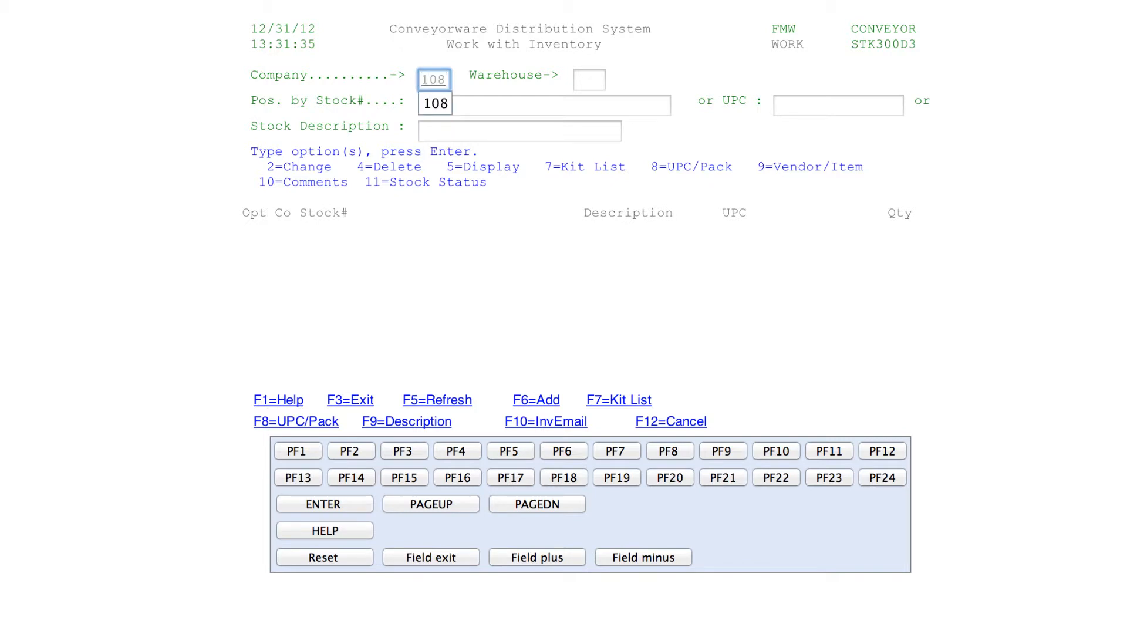
{"action": "left_click", "coordinate": [465, 106]}
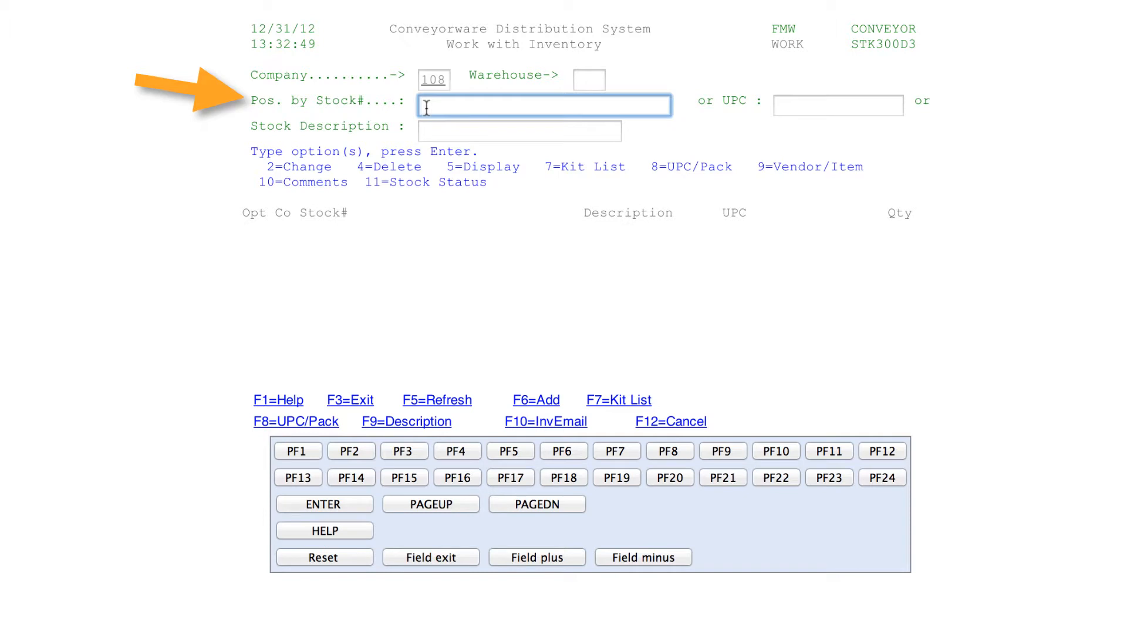
{"action": "type", "text": "K50"}
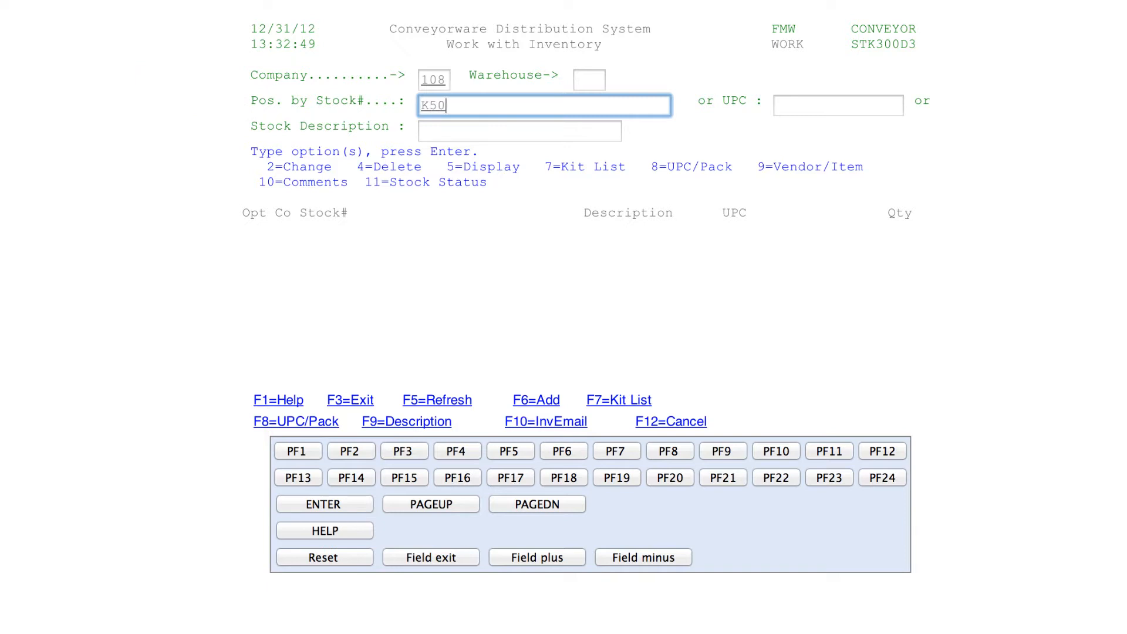
{"action": "type", "text": "0-731"}
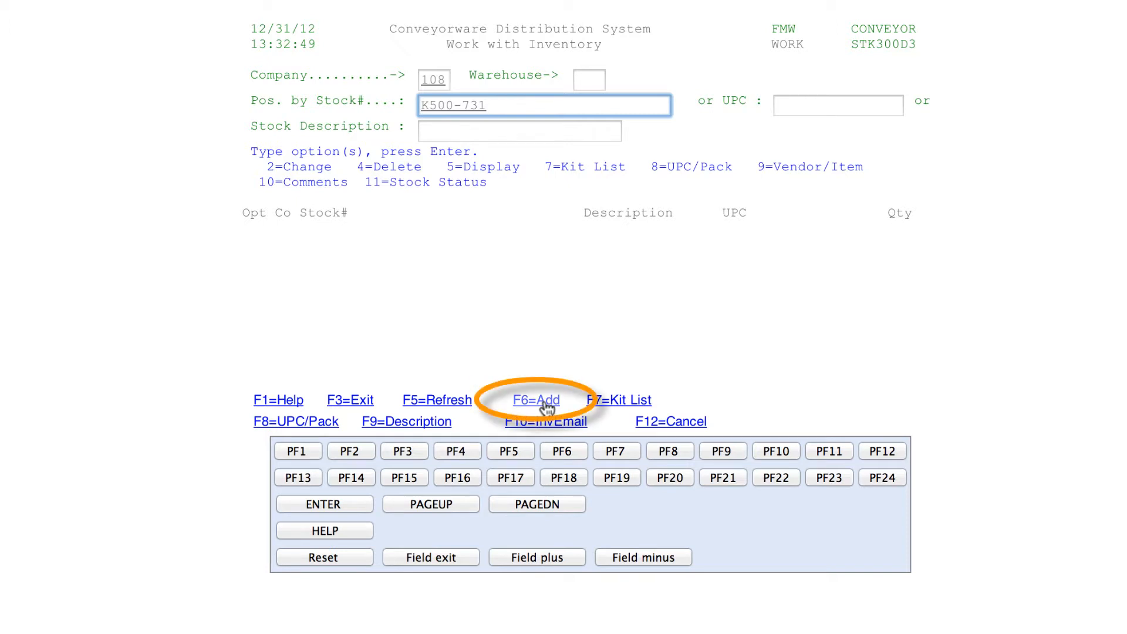
{"action": "left_click", "coordinate": [562, 454]}
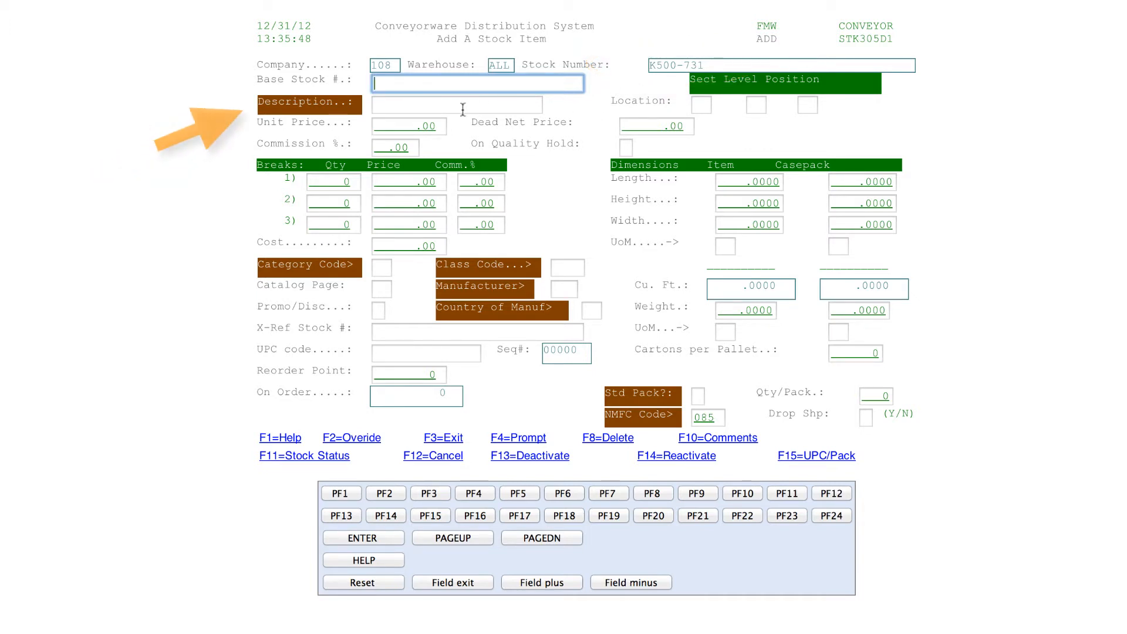
- Enter the description KICKER 7.5X31 and select category 01, class RRS (Rolling River Skateboards) from the category code lookup
{"action": "left_click", "coordinate": [417, 108]}
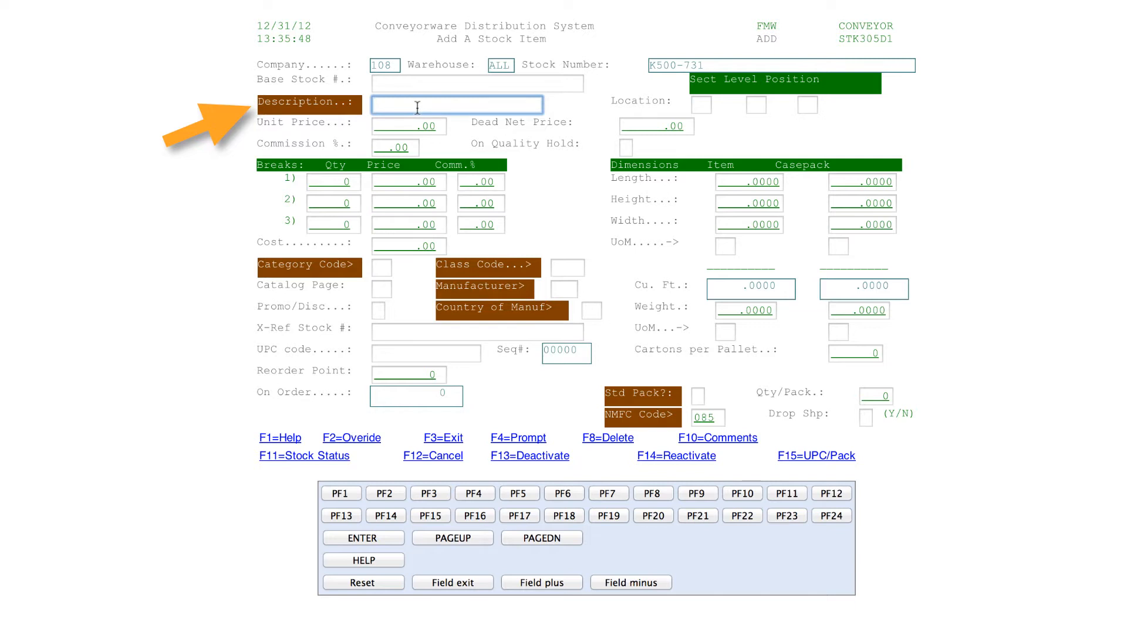
{"action": "type", "text": "KICKER 7.5X31"}
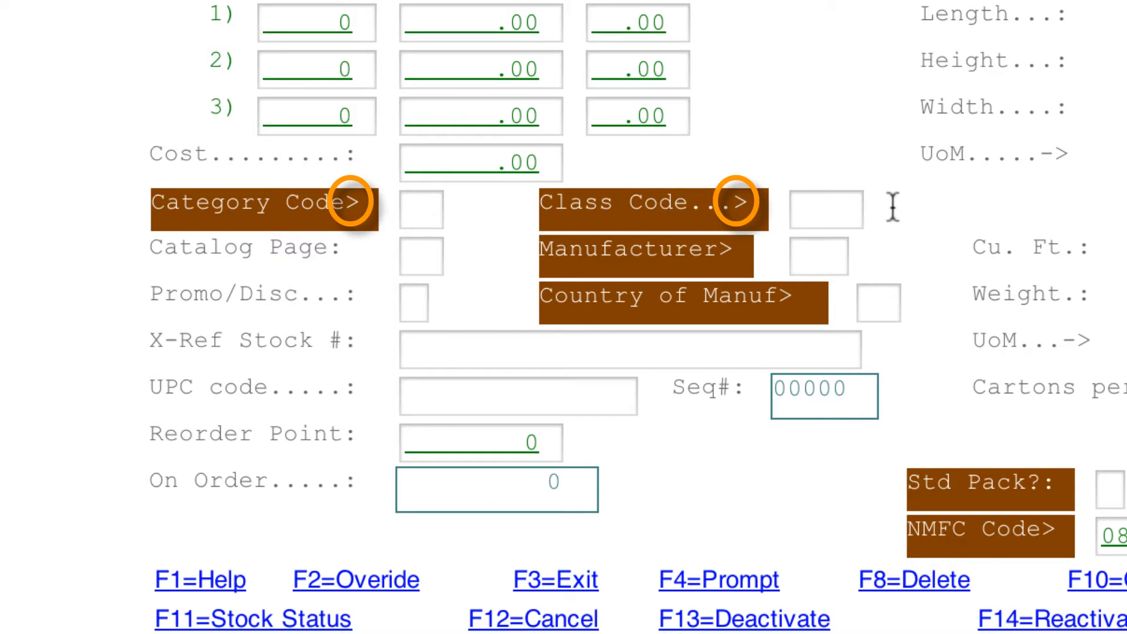
{"action": "left_click", "coordinate": [430, 212]}
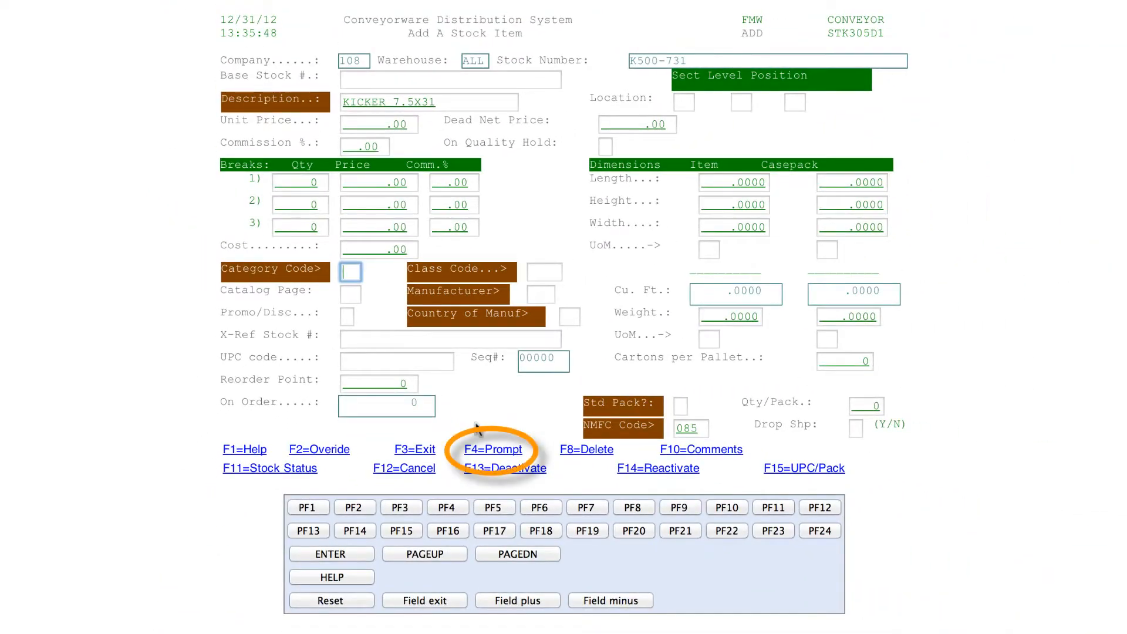
{"action": "left_click", "coordinate": [448, 508]}
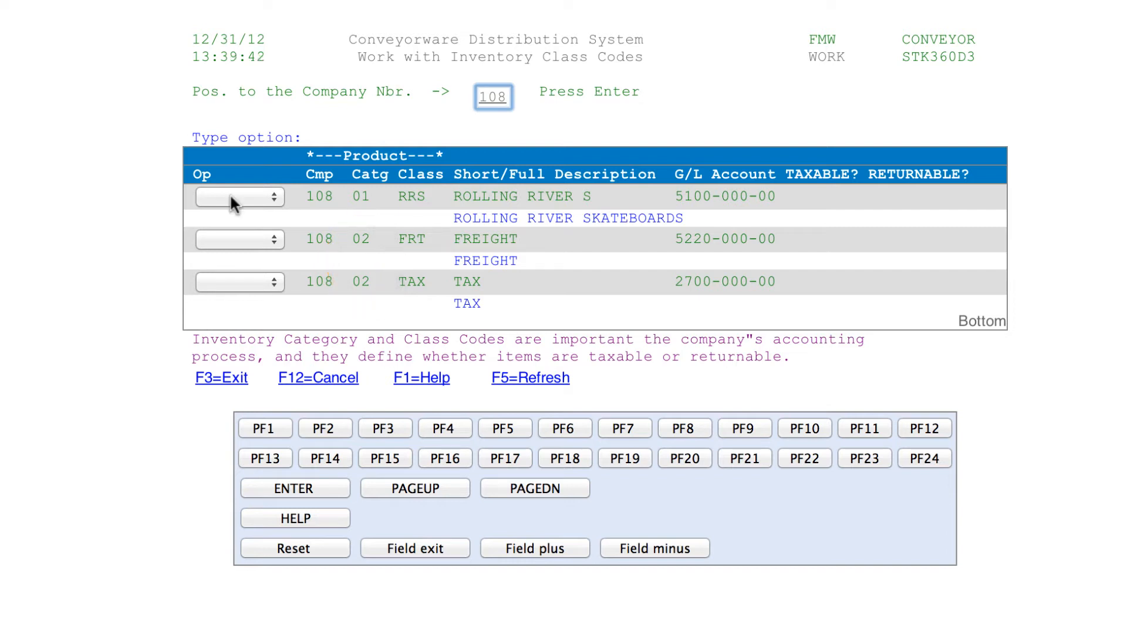
{"action": "left_click", "coordinate": [231, 197]}
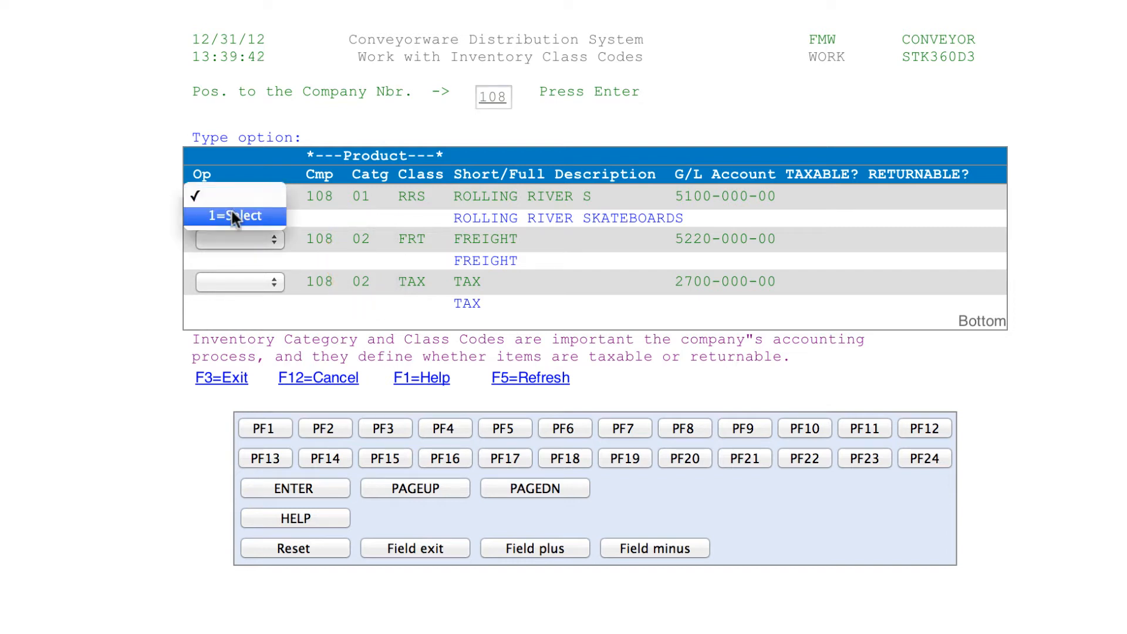
{"action": "left_click", "coordinate": [231, 213]}
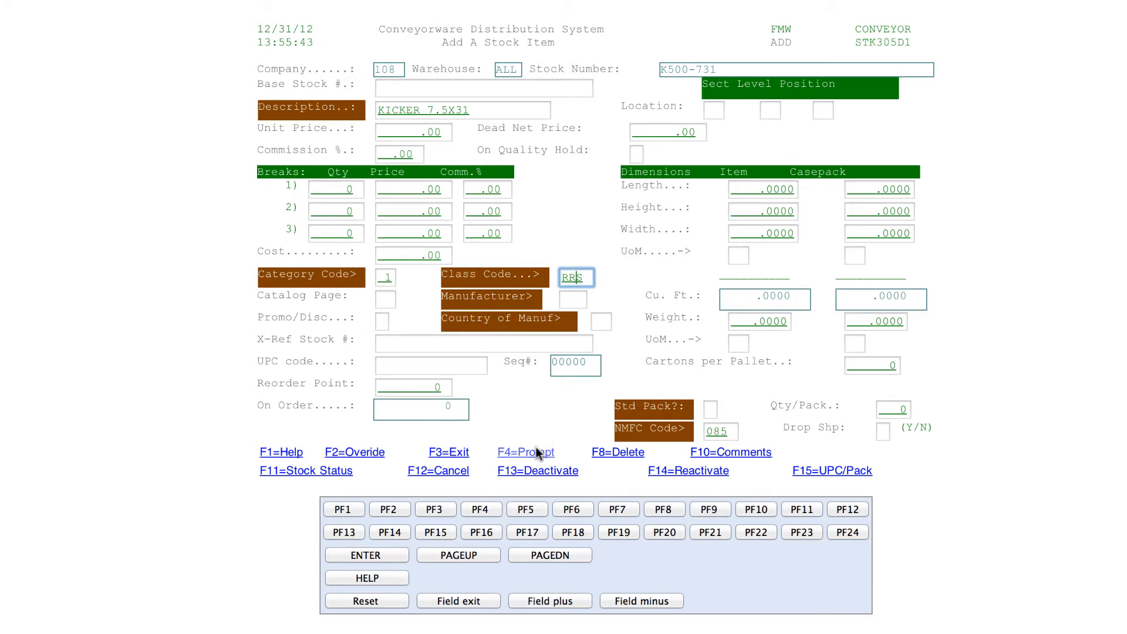
- Select the RRS entry for Rolling River Skateboards from the class code lookup
{"action": "left_click", "coordinate": [492, 514]}
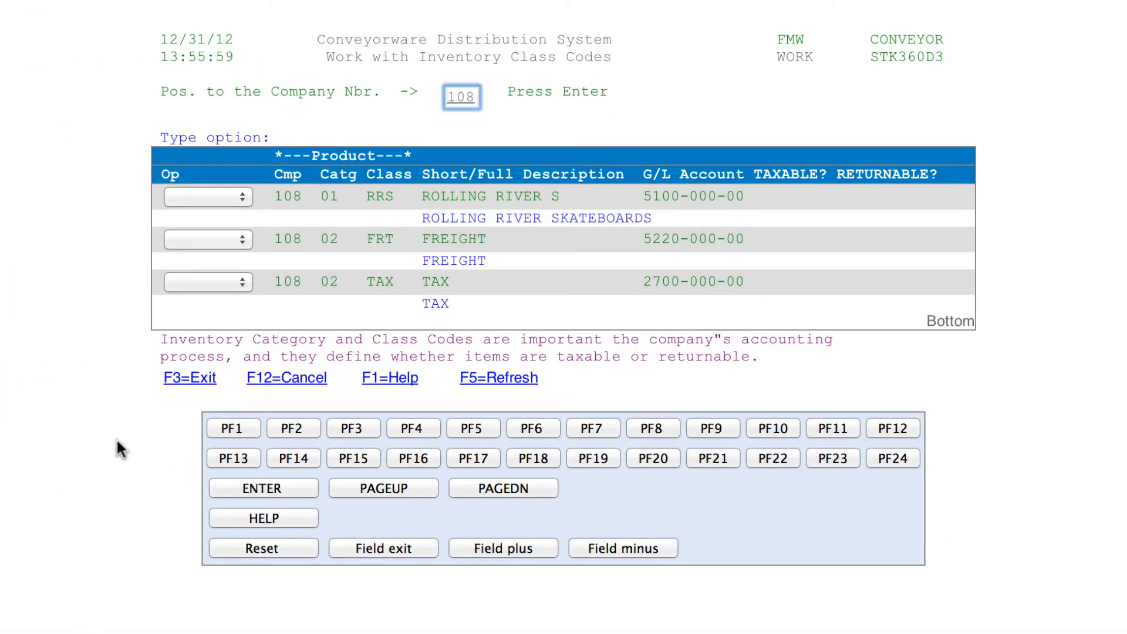
{"action": "left_click", "coordinate": [177, 197]}
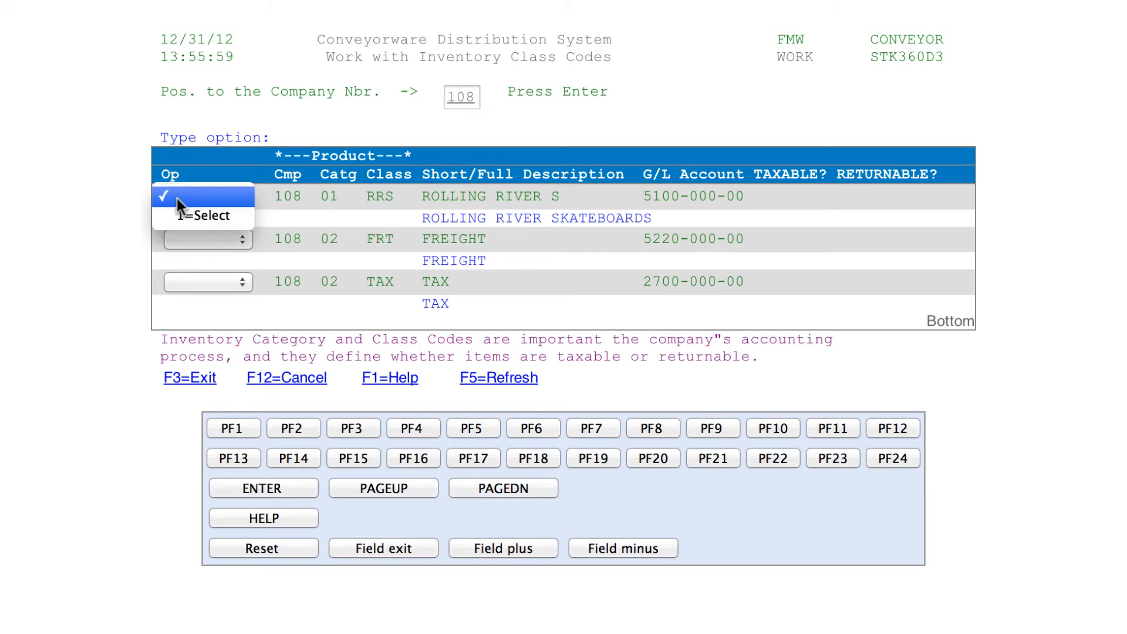
{"action": "left_click", "coordinate": [194, 215]}
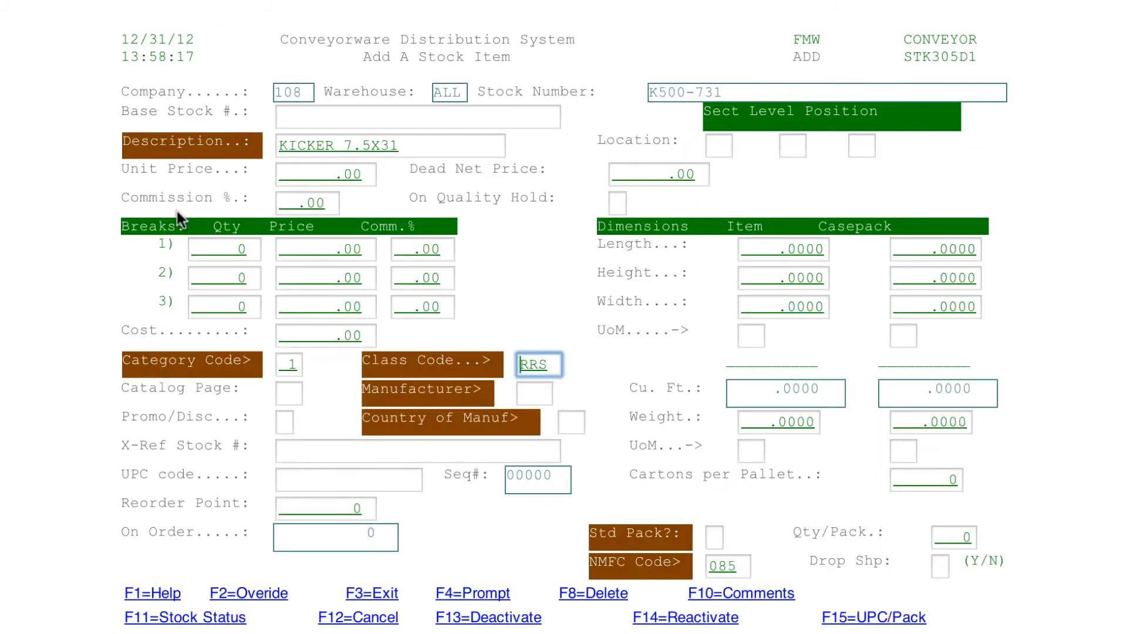
- Set the manufacturer to RRS (Rolling River Skateboard) using the manufacturer abbreviation lookup
{"action": "left_click", "coordinate": [543, 372]}
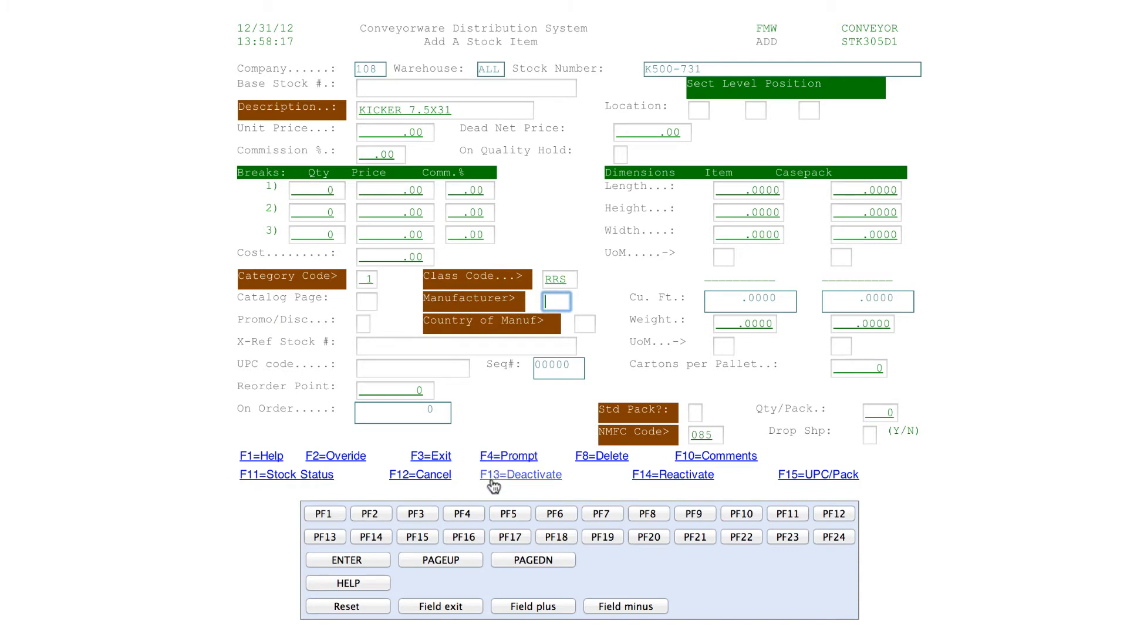
{"action": "left_click", "coordinate": [466, 514]}
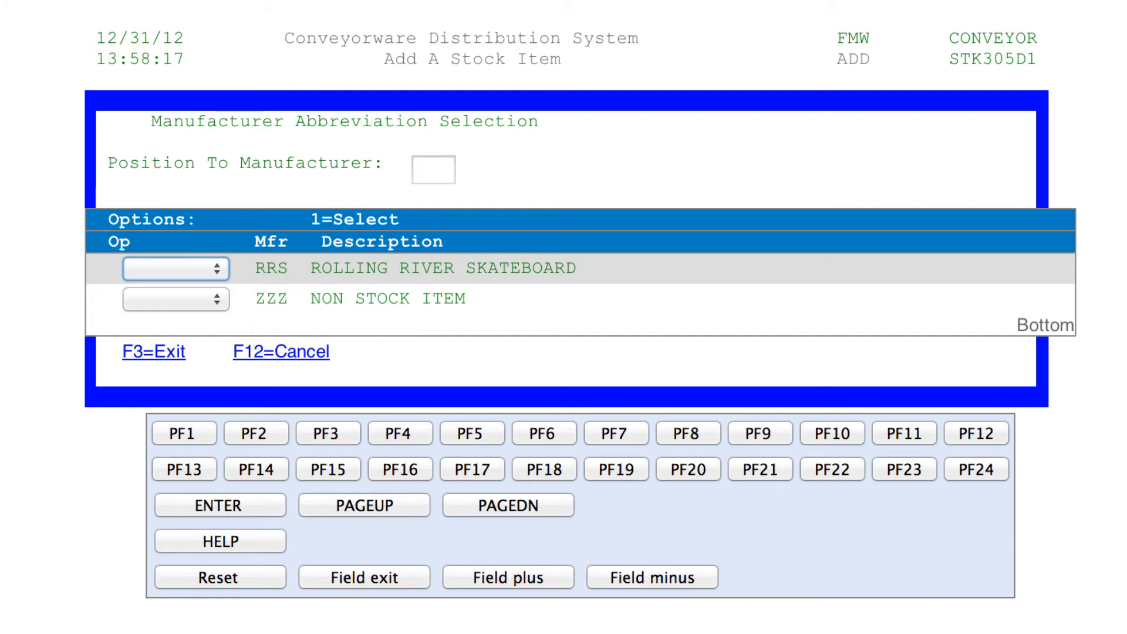
{"action": "left_click", "coordinate": [148, 268]}
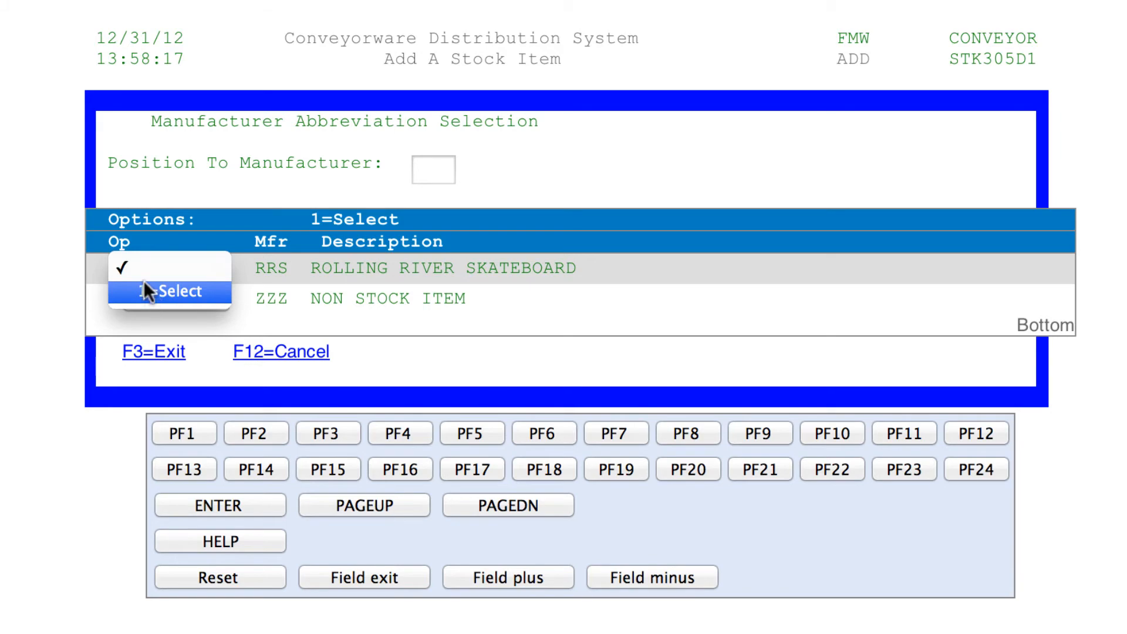
{"action": "left_click", "coordinate": [148, 292]}
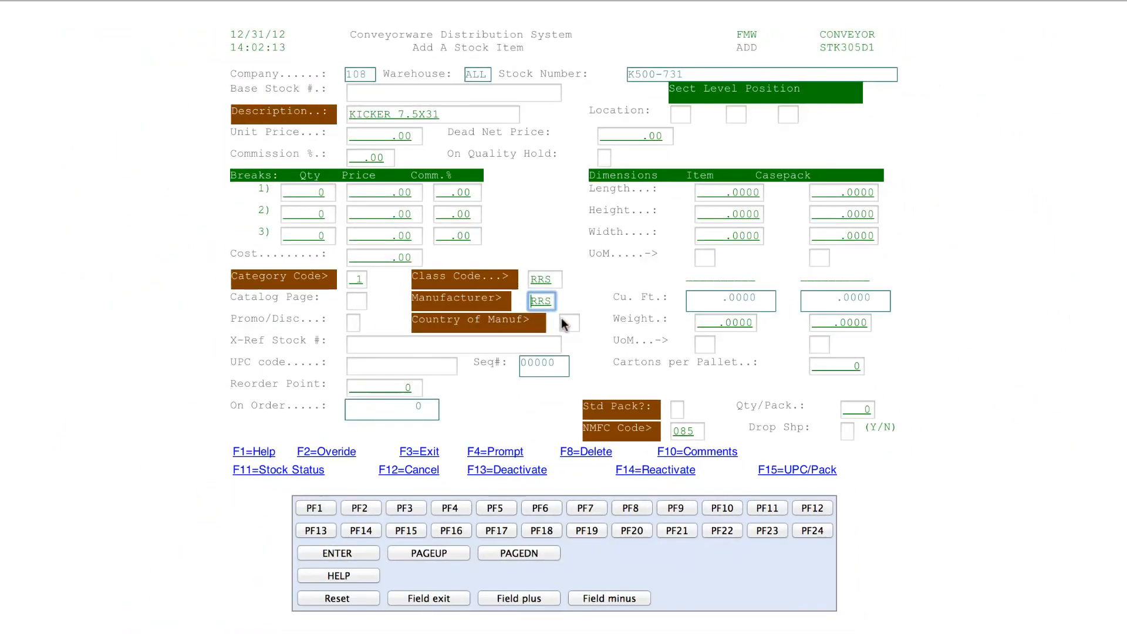
- Browse the country code lookup, leave it without a selection, and set the country of manufacture to US
{"action": "left_click", "coordinate": [587, 492]}
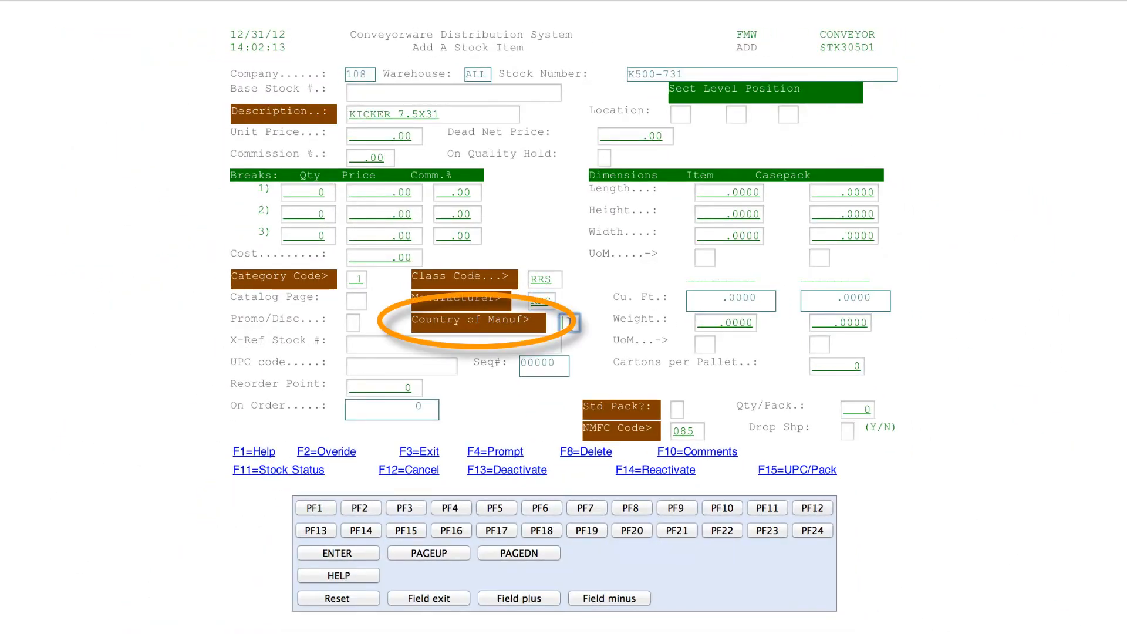
{"action": "left_click", "coordinate": [497, 455]}
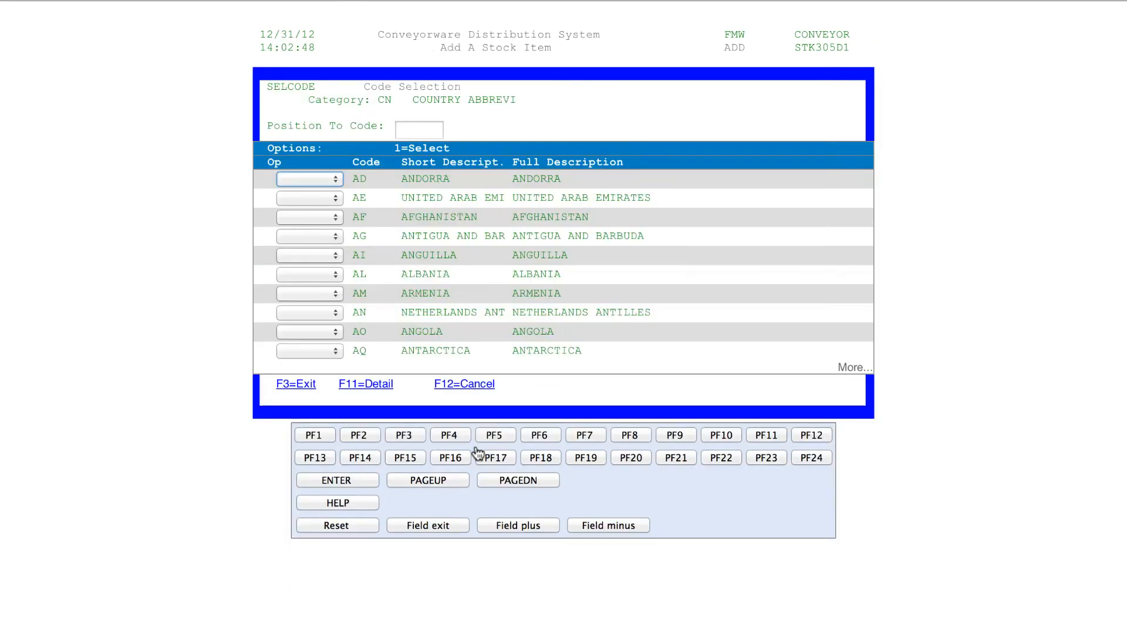
{"action": "left_click", "coordinate": [499, 480]}
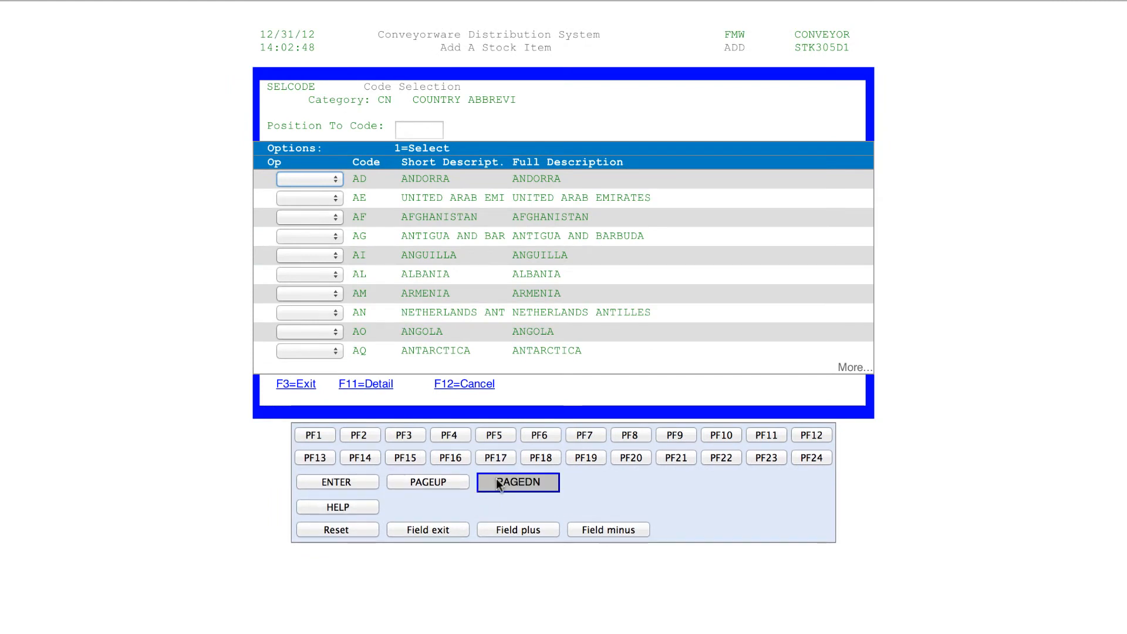
{"action": "left_click", "coordinate": [445, 390]}
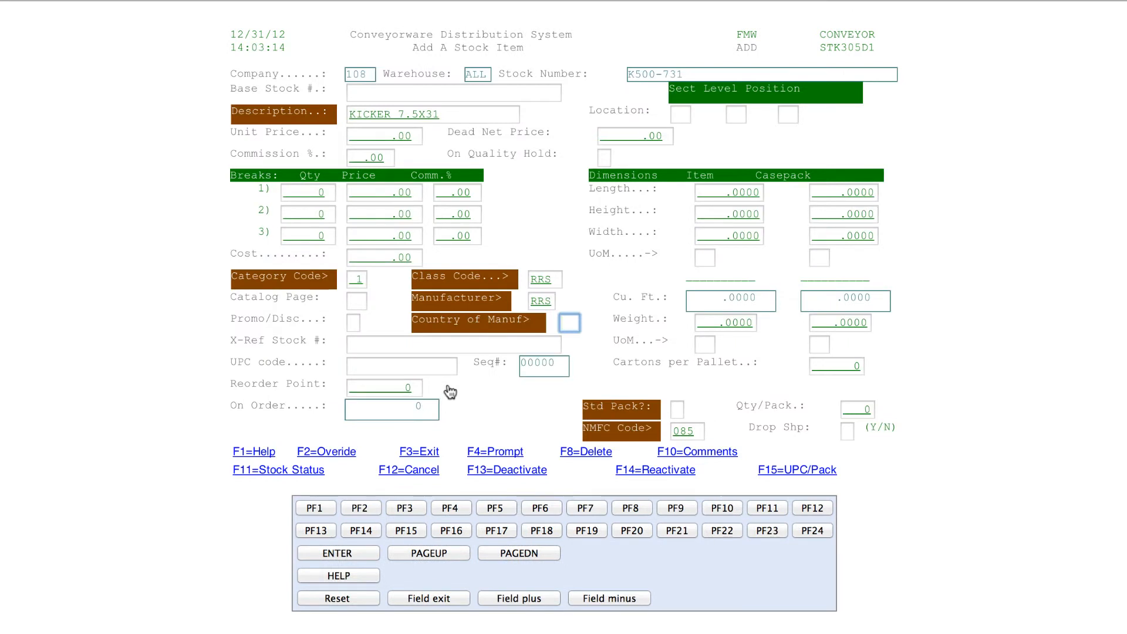
{"action": "type", "text": "US"}
- Set the standard pack flag to Y with a quantity per pack of 4
{"action": "left_click", "coordinate": [674, 409]}
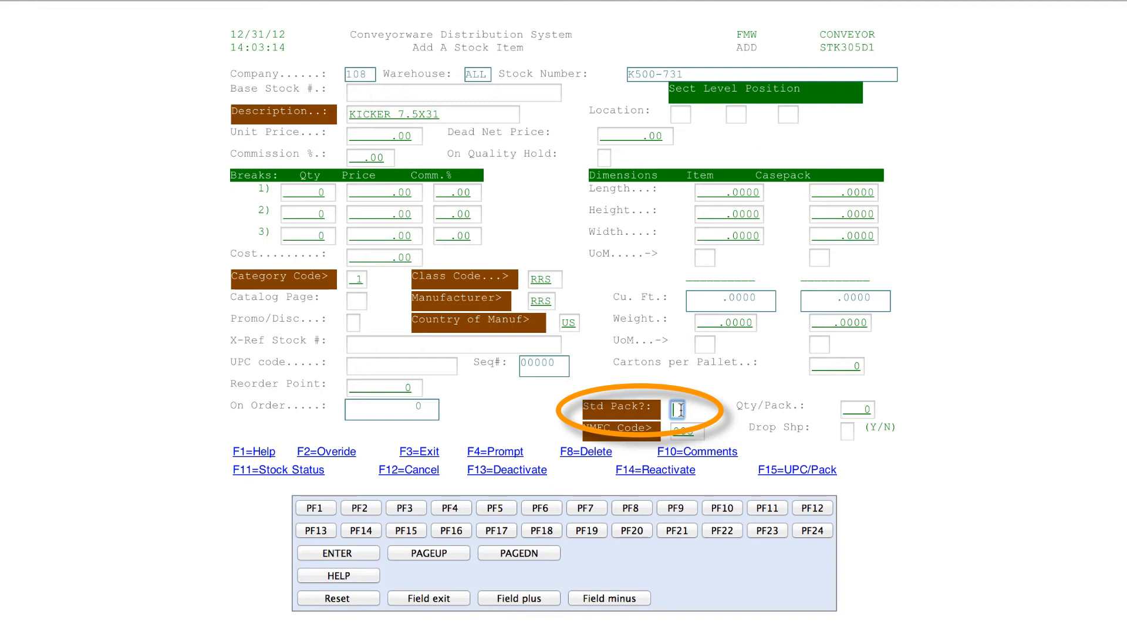
{"action": "type", "text": "Y"}
{"action": "left_click_drag", "start_coordinate": [844, 410], "coordinate": [880, 406]}
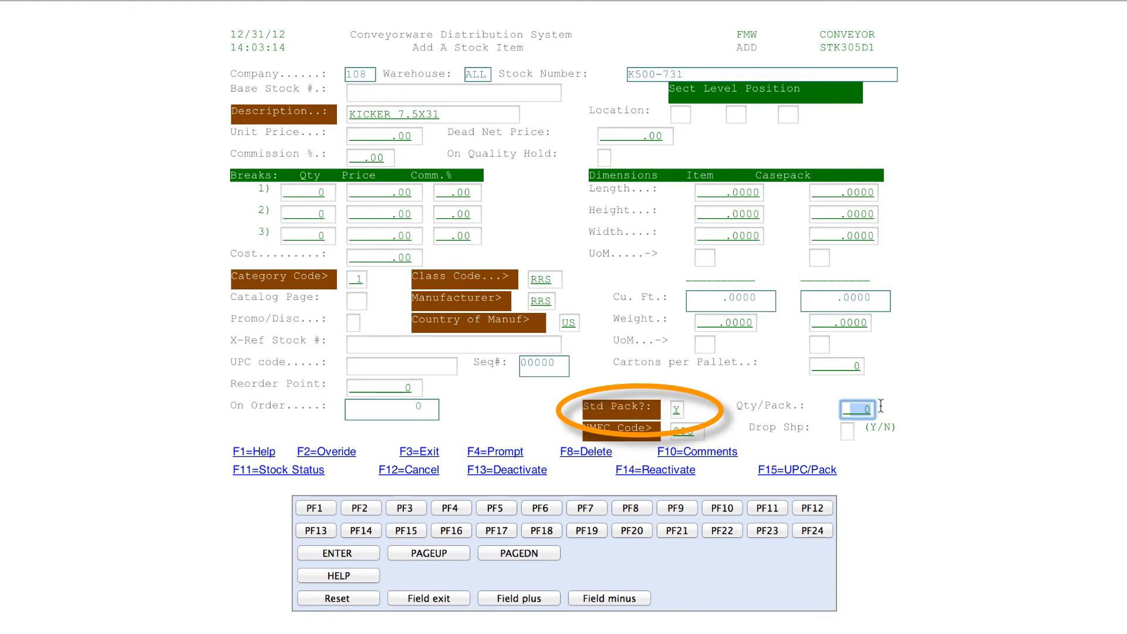
{"action": "type", "text": "4"}
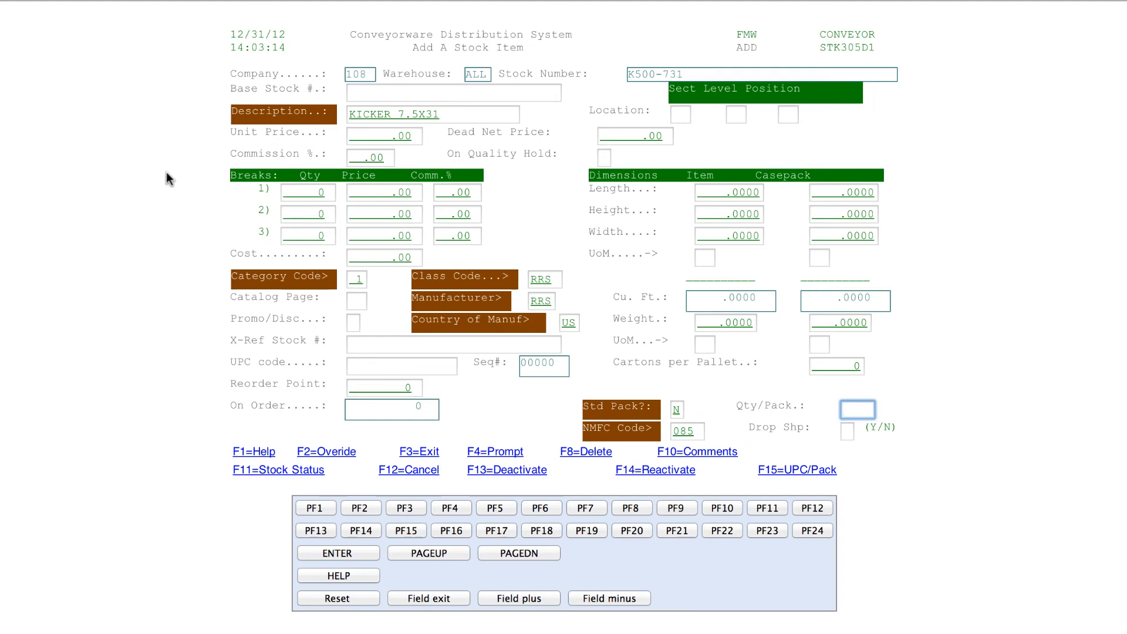
- Set the item's unit price to 49.99 and its cost to 28.47
{"action": "left_click", "coordinate": [414, 136]}
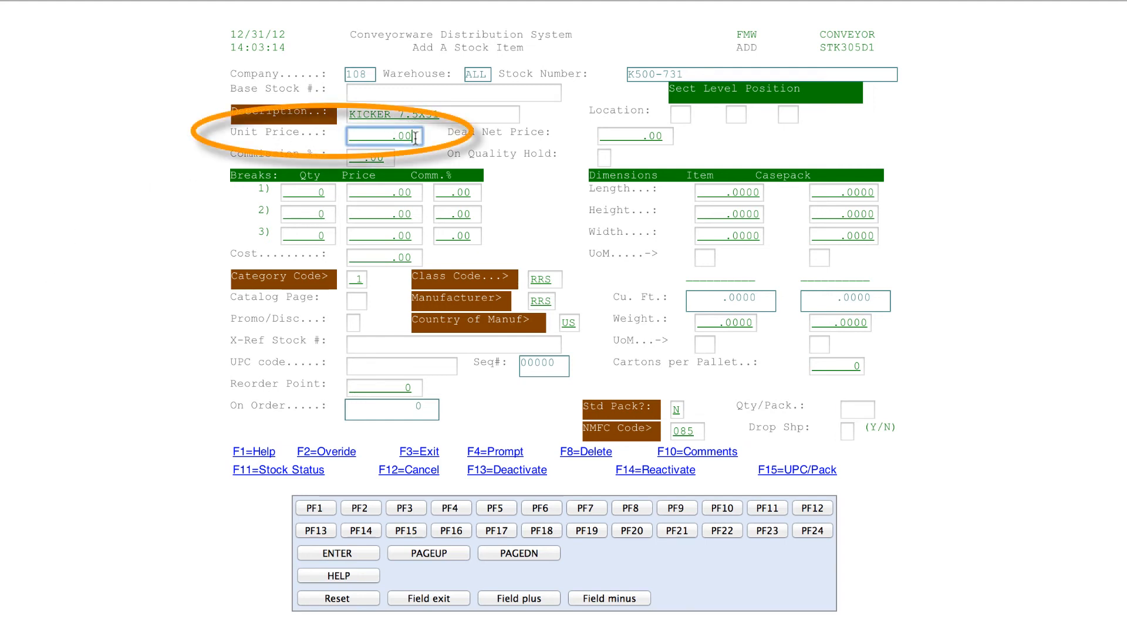
{"action": "left_click_drag", "start_coordinate": [415, 138], "coordinate": [305, 126]}
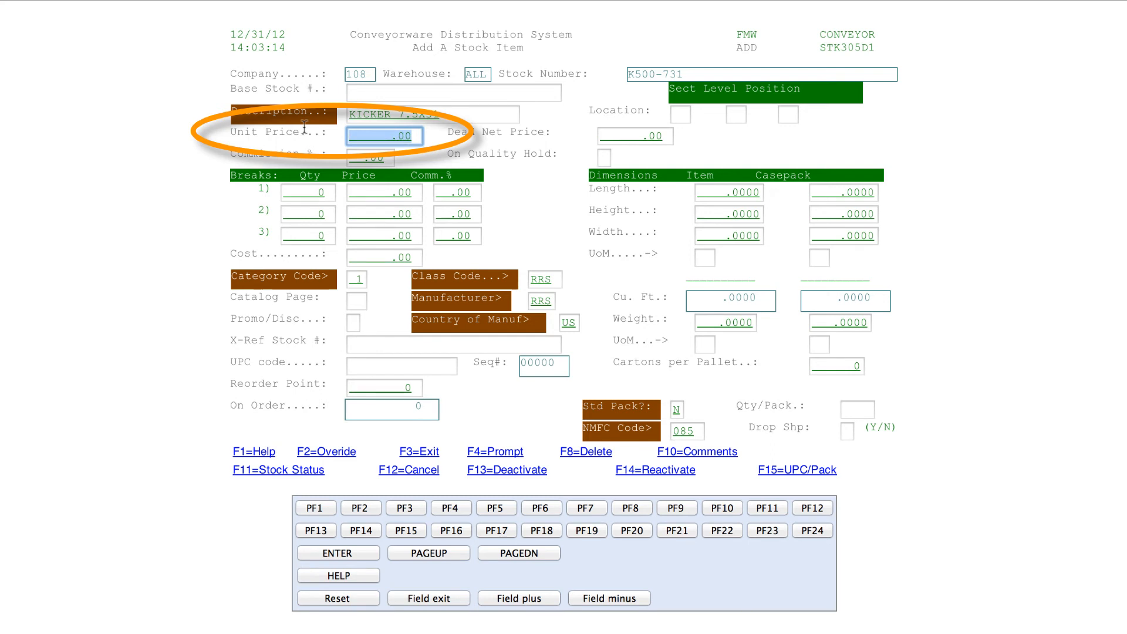
{"action": "type", "text": "49."}
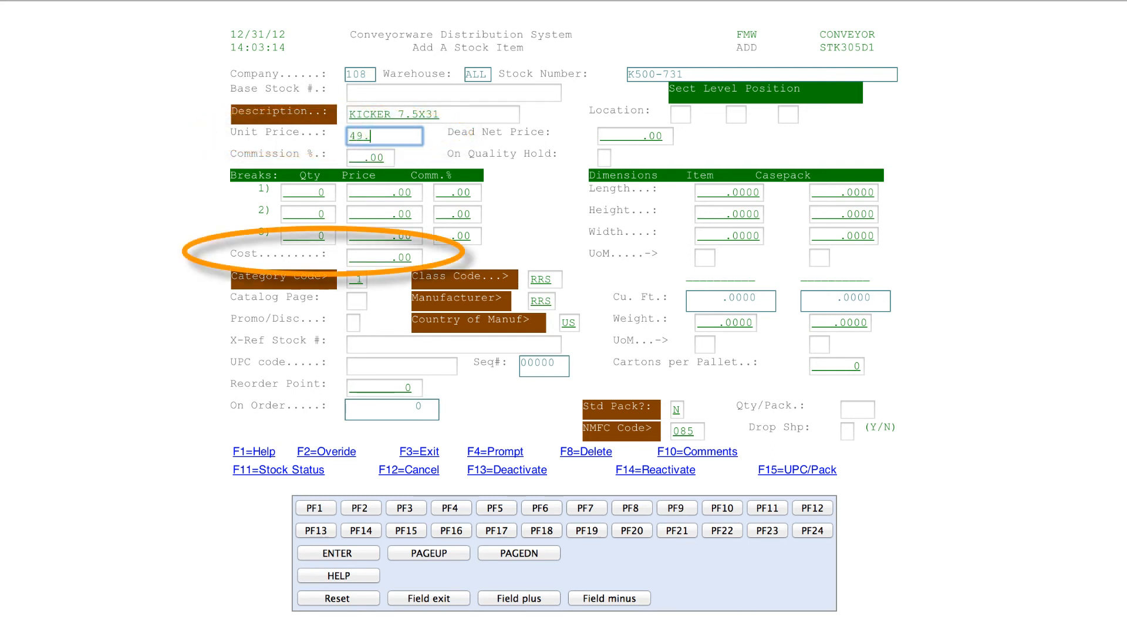
{"action": "type", "text": "99"}
{"action": "left_click_drag", "start_coordinate": [394, 258], "coordinate": [309, 254]}
{"action": "type", "text": "28"}
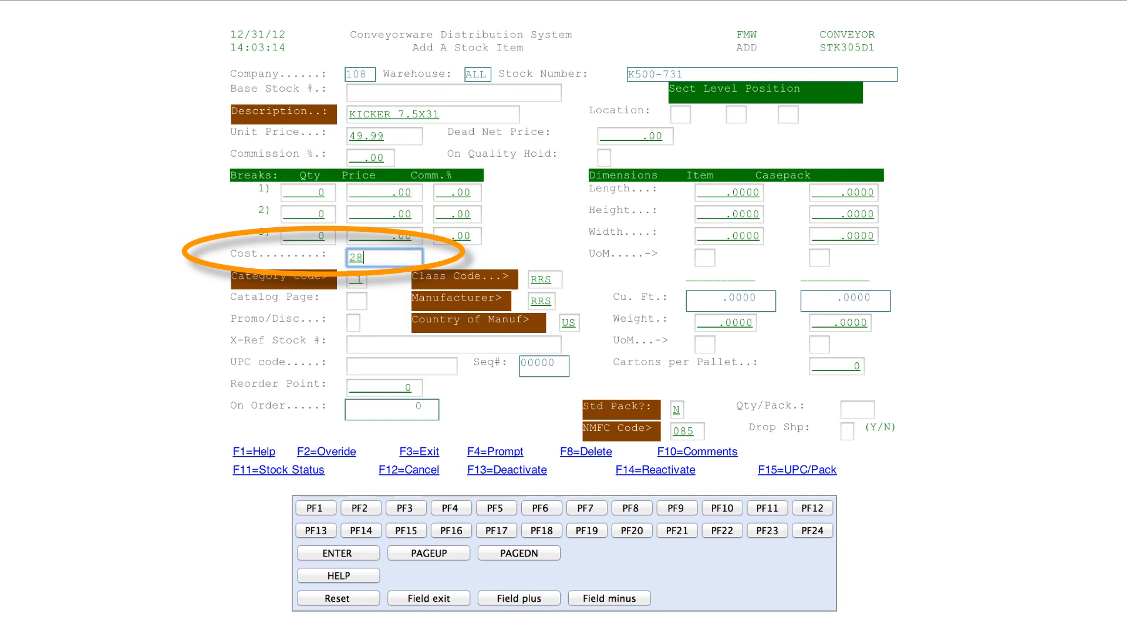
{"action": "type", "text": ".47"}
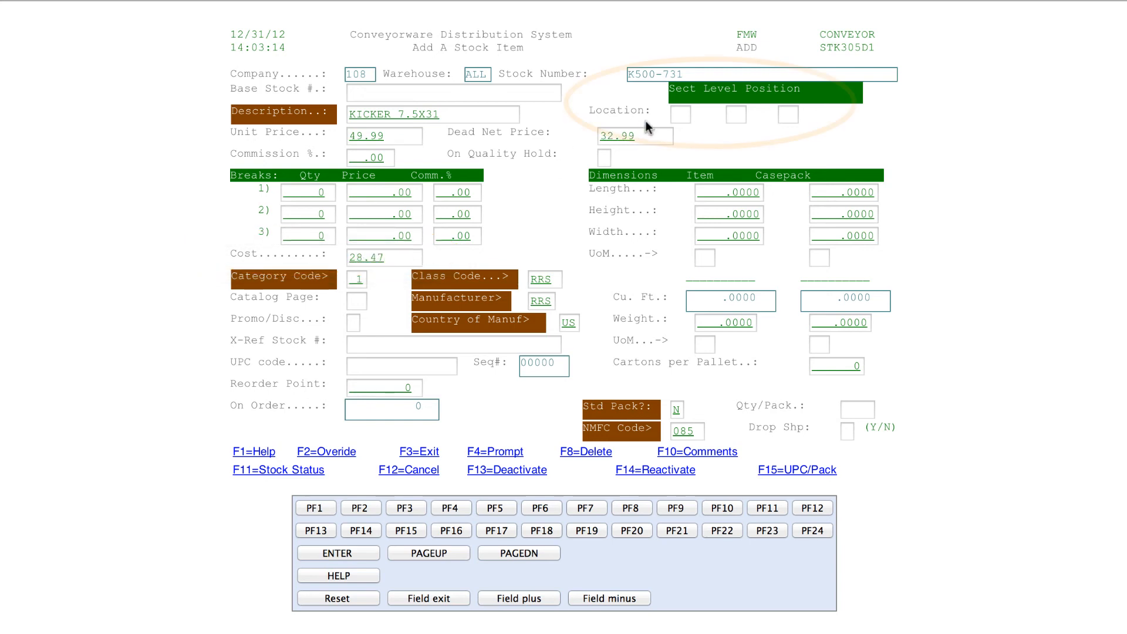
- Set the item's location to section 06, level L, position 00, and its commission to 5 percent
{"action": "left_click", "coordinate": [678, 115]}
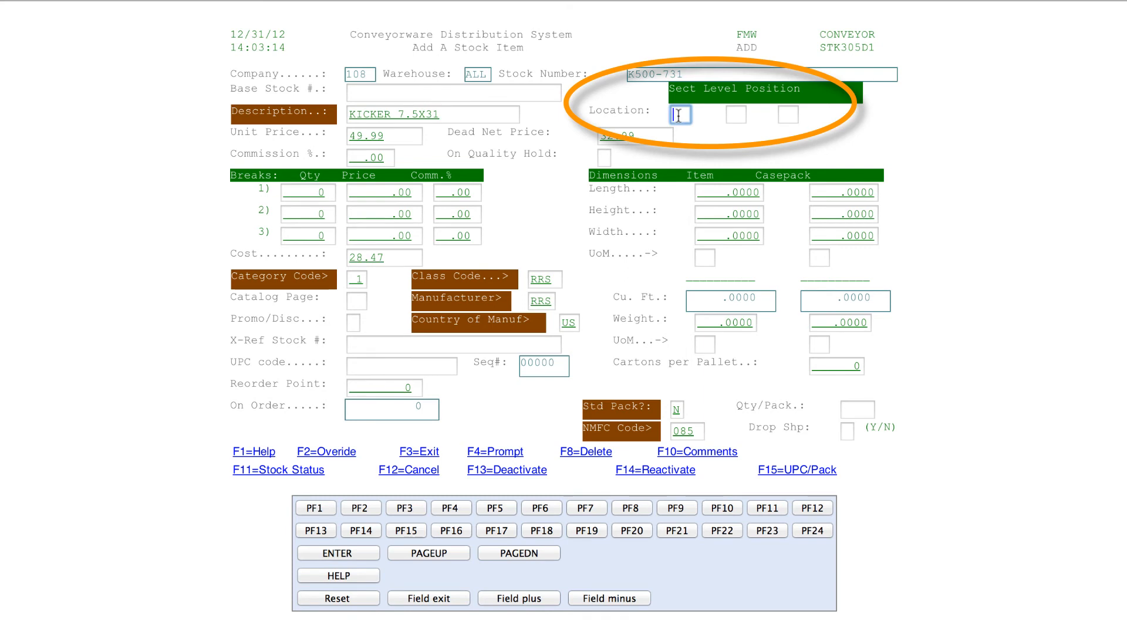
{"action": "type", "text": "06 "}
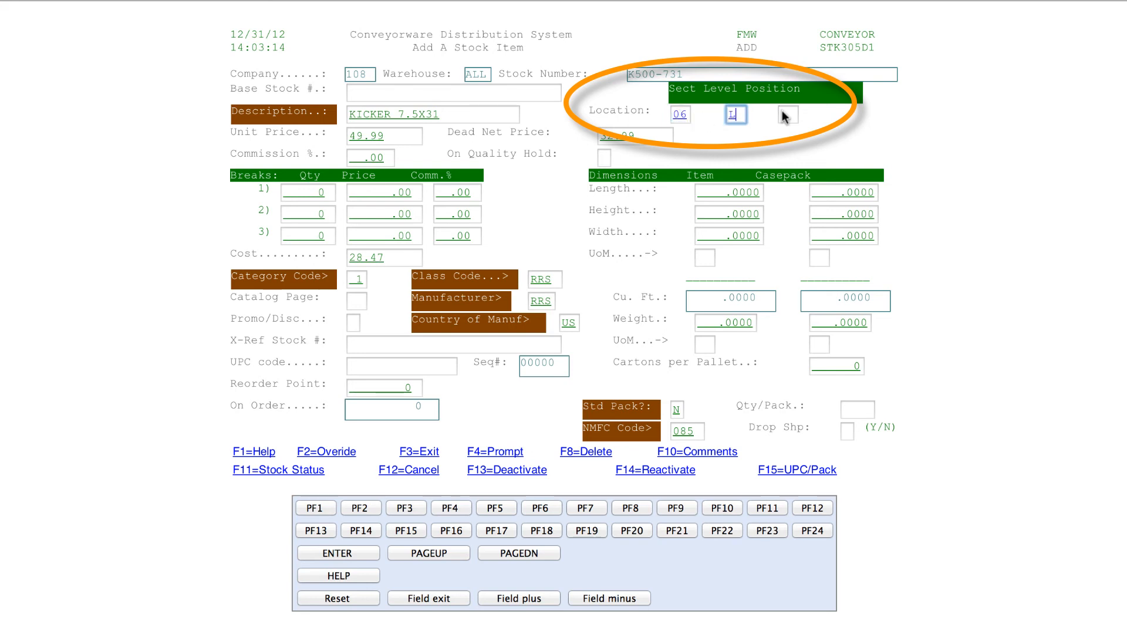
{"action": "type", "text": "L "}
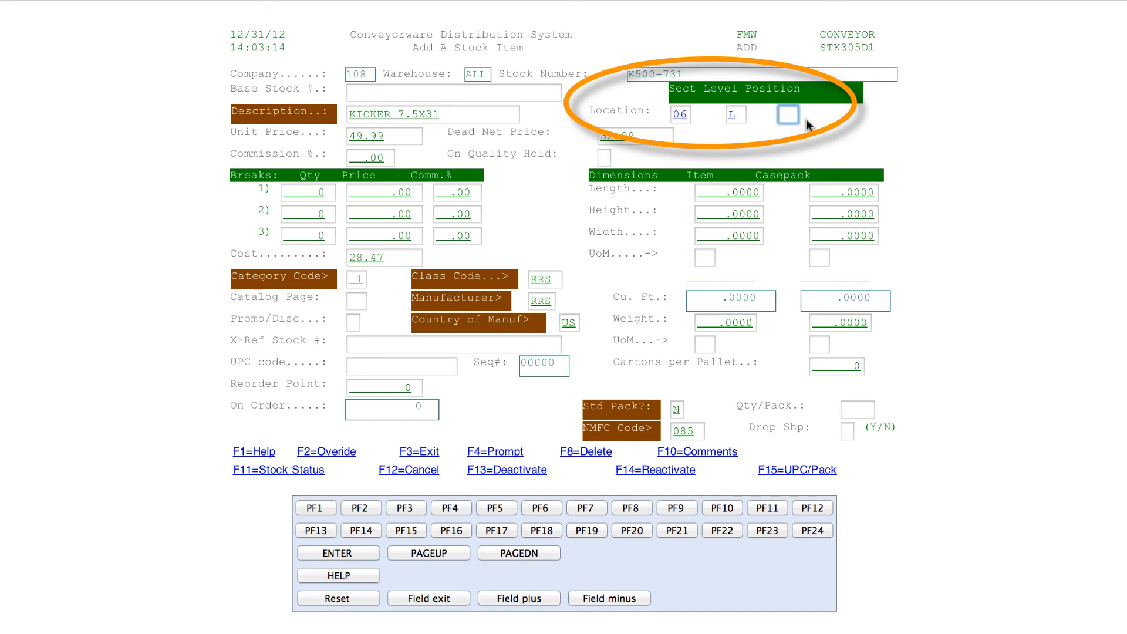
{"action": "type", "text": "00"}
{"action": "left_click_drag", "start_coordinate": [387, 157], "coordinate": [314, 150]}
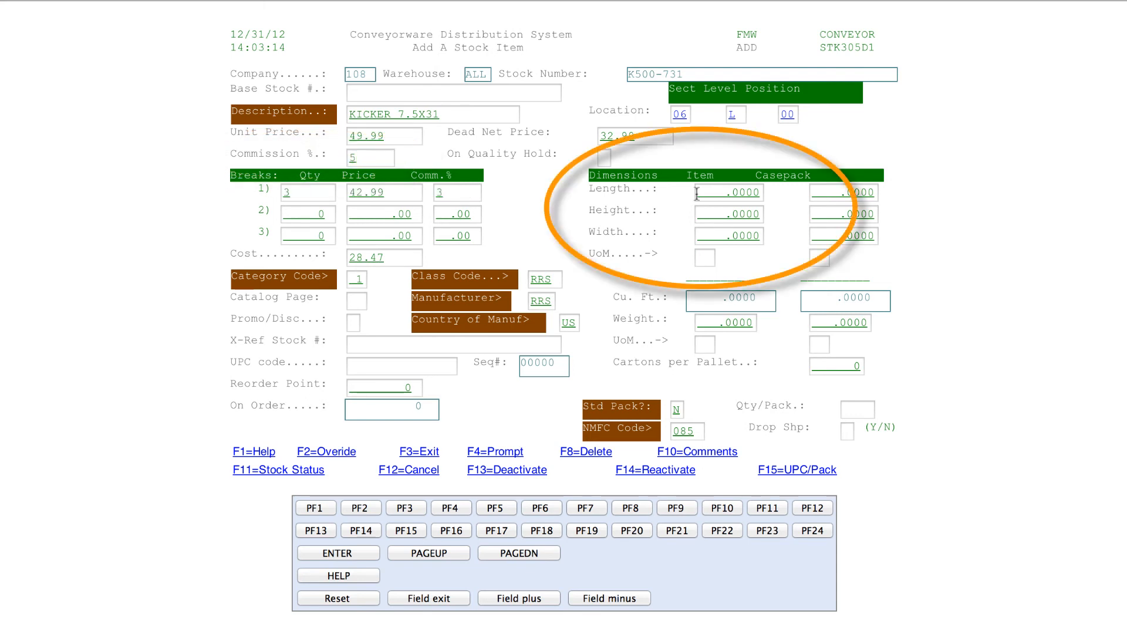
- Set the item dimensions to length 31, height .5 and width 7.5, with IN as the unit of measure
{"action": "left_click_drag", "start_coordinate": [697, 193], "coordinate": [762, 194]}
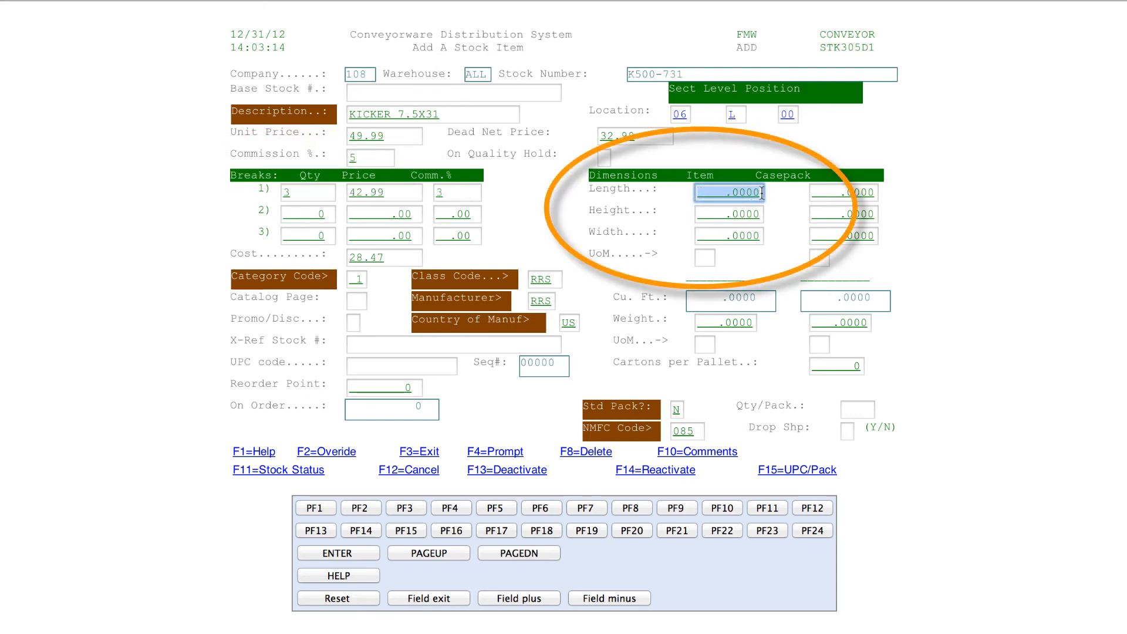
{"action": "type", "text": "31"}
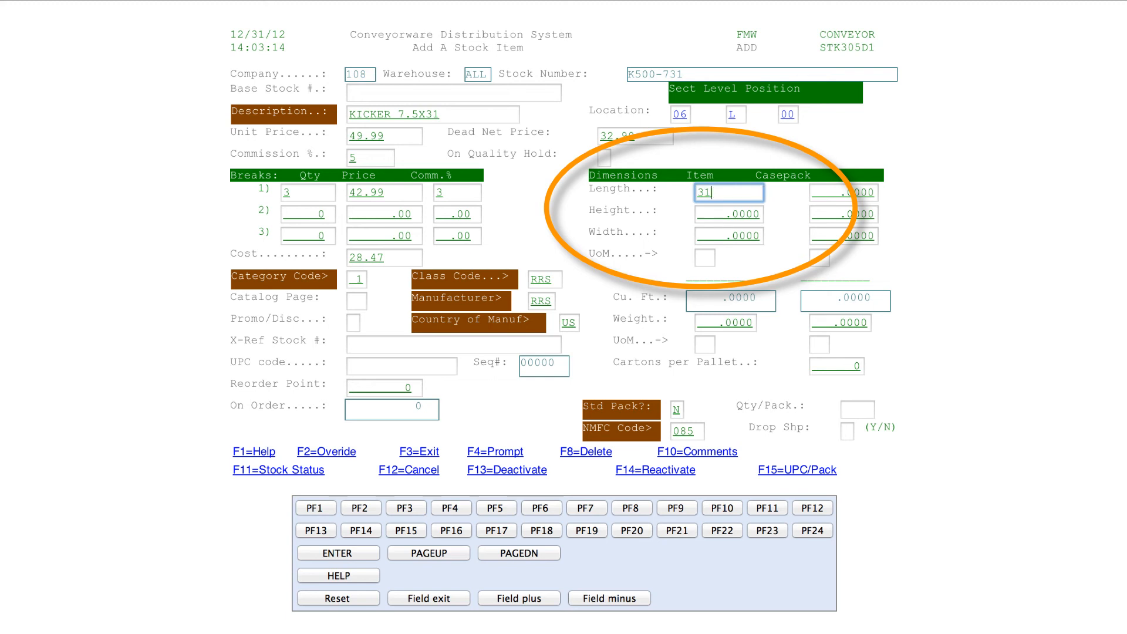
{"action": "left_click", "coordinate": [700, 213]}
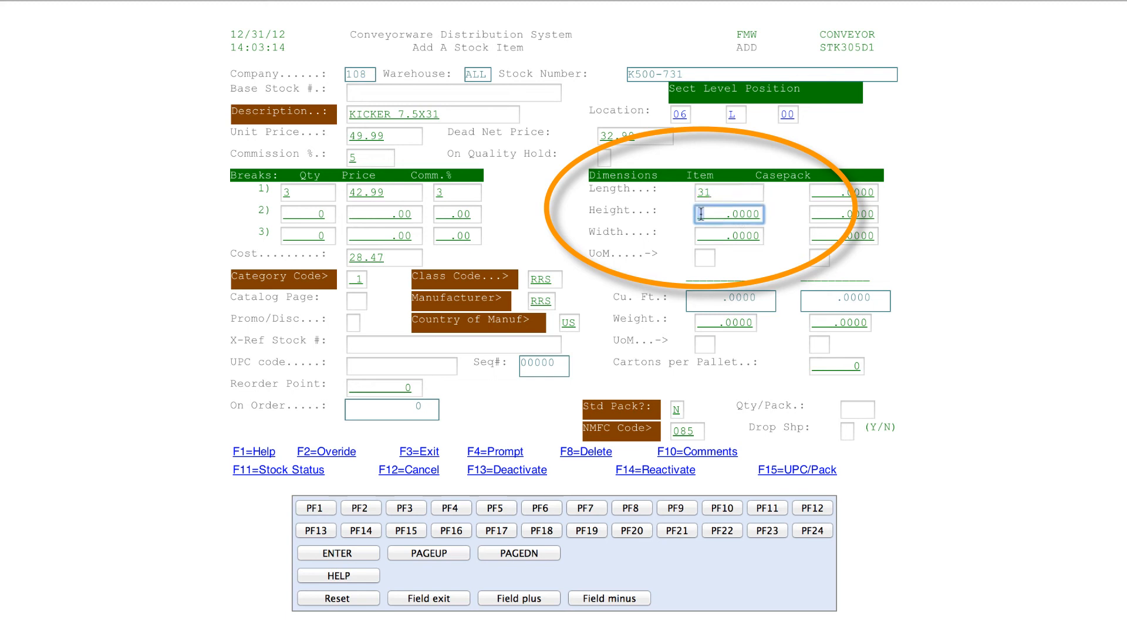
{"action": "left_click_drag", "start_coordinate": [701, 214], "coordinate": [780, 216]}
{"action": "type", "text": ".5"}
{"action": "left_click_drag", "start_coordinate": [699, 236], "coordinate": [766, 234]}
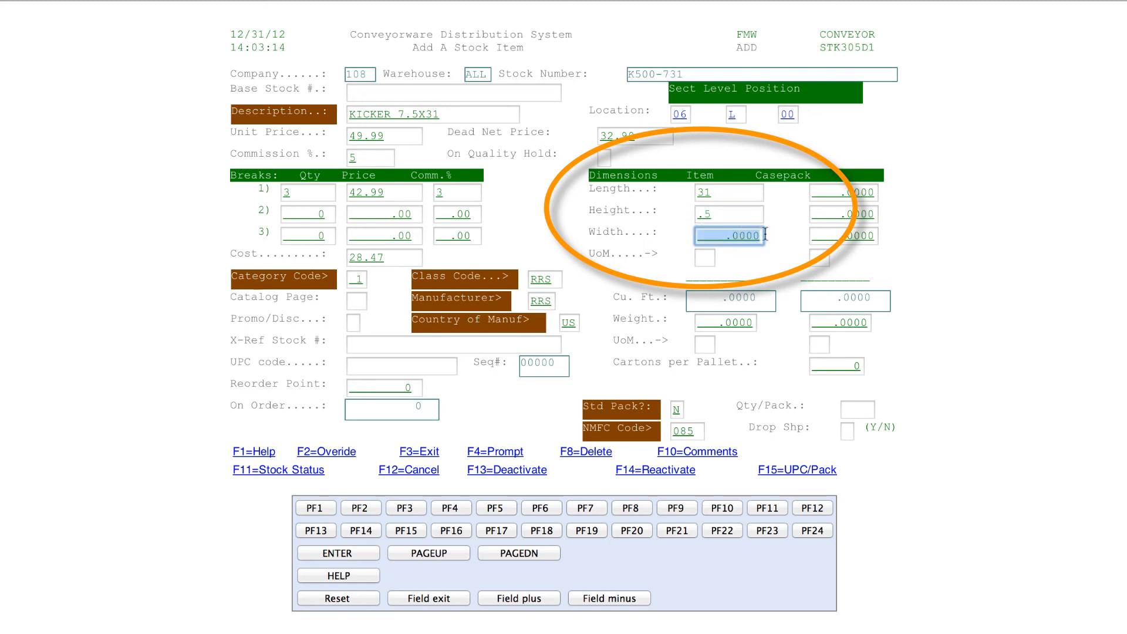
{"action": "type", "text": "7.5"}
{"action": "left_click", "coordinate": [700, 259]}
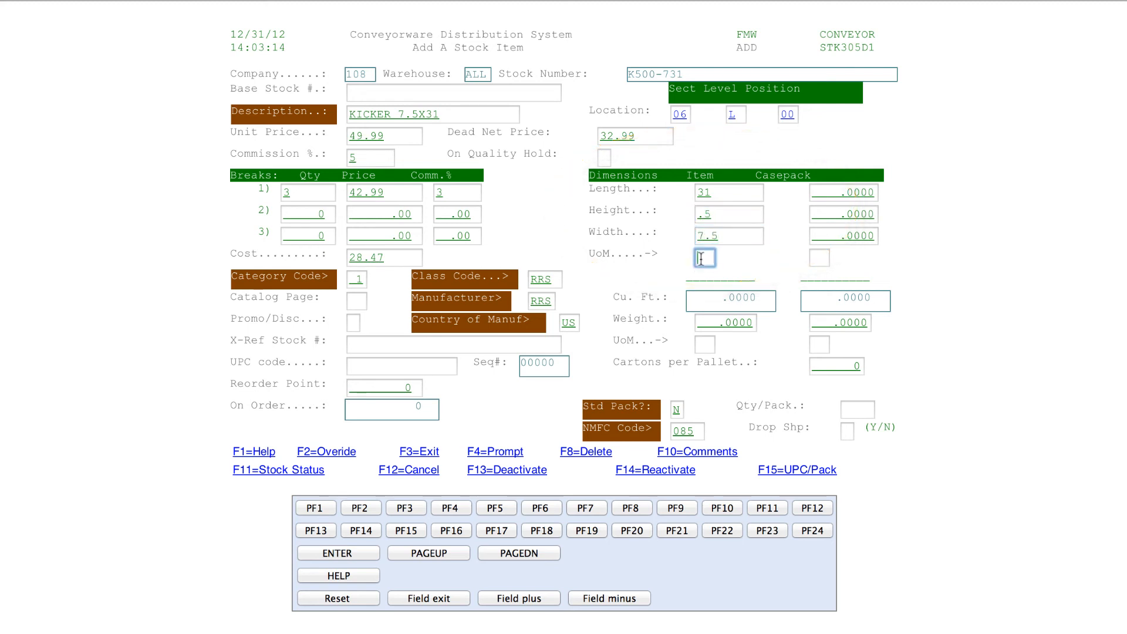
{"action": "type", "text": "IN"}
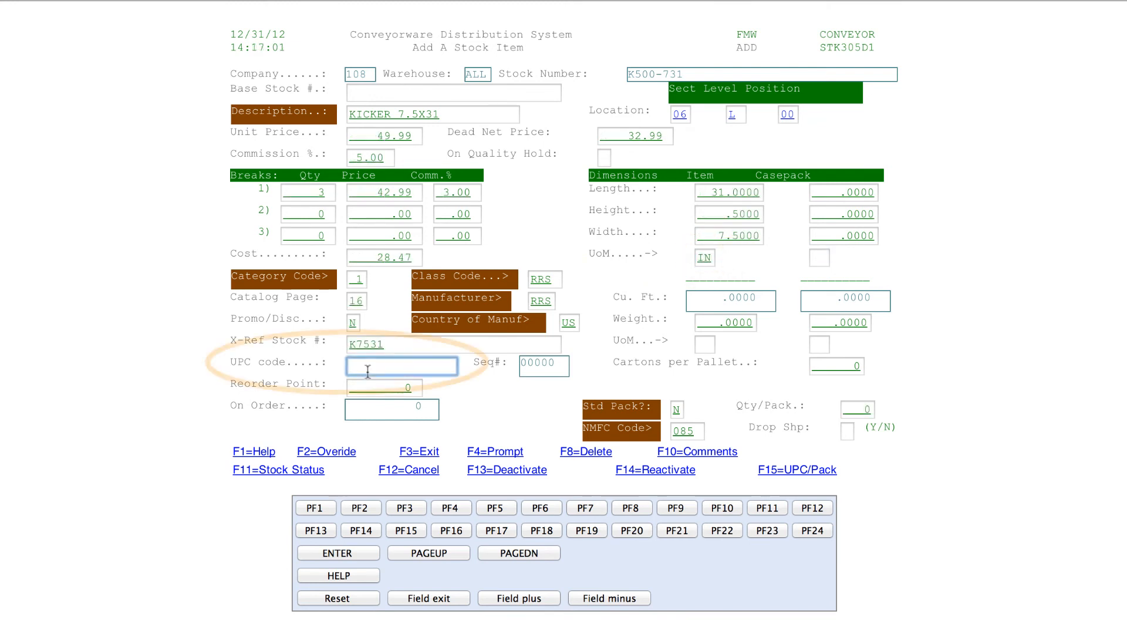
- Set the item's UPC code to 6235123 and its reorder point to 4
{"action": "type", "text": "623"}
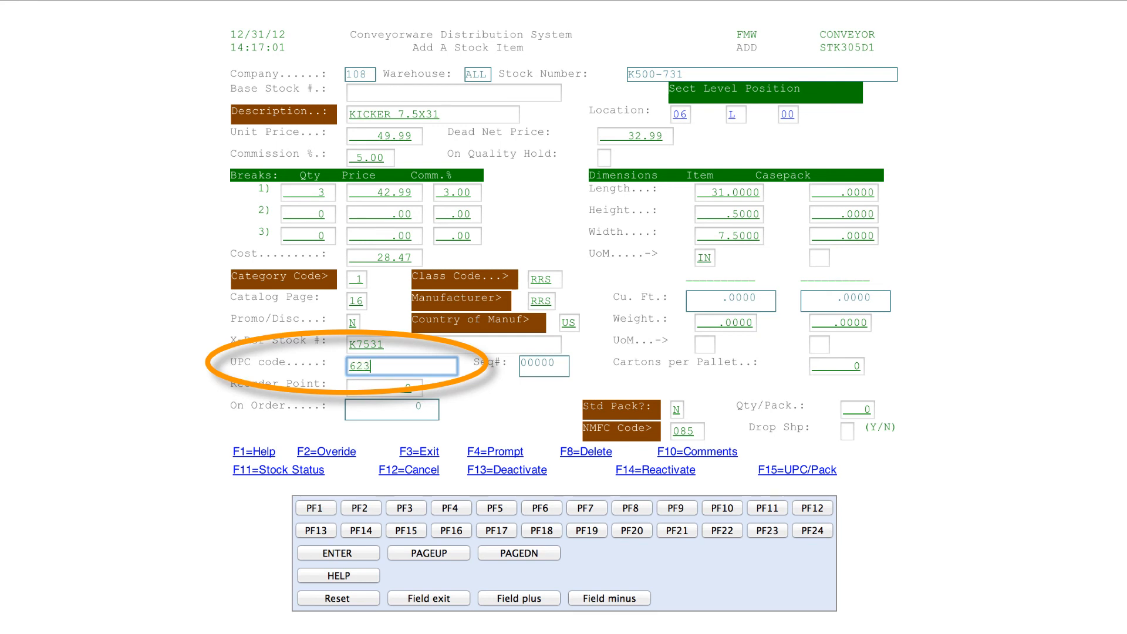
{"action": "type", "text": "5123"}
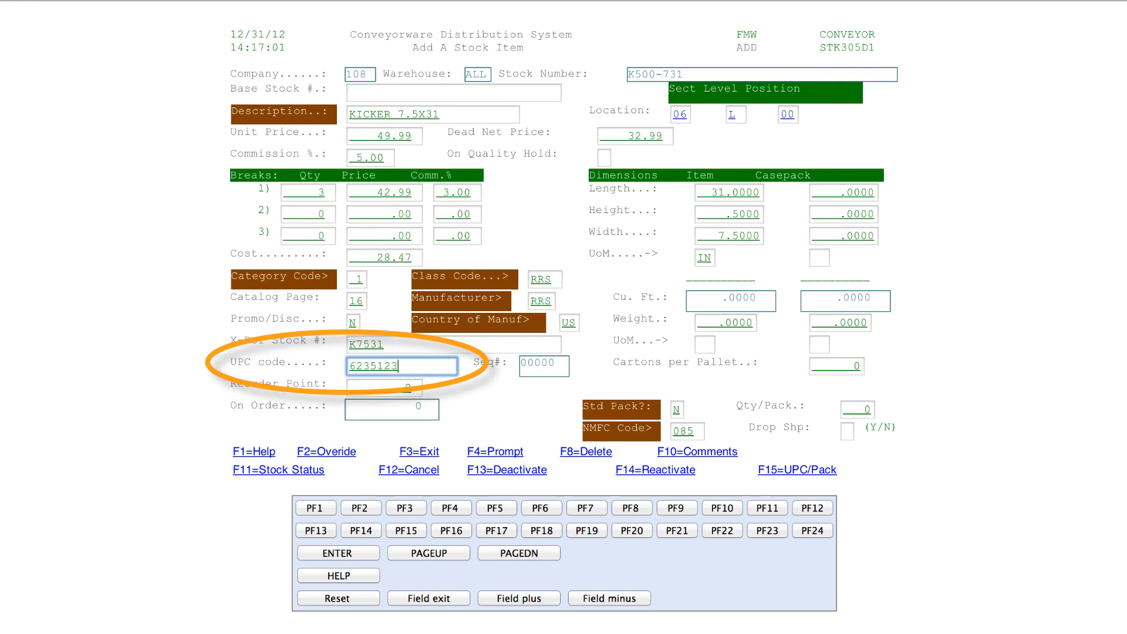
{"action": "left_click", "coordinate": [414, 387]}
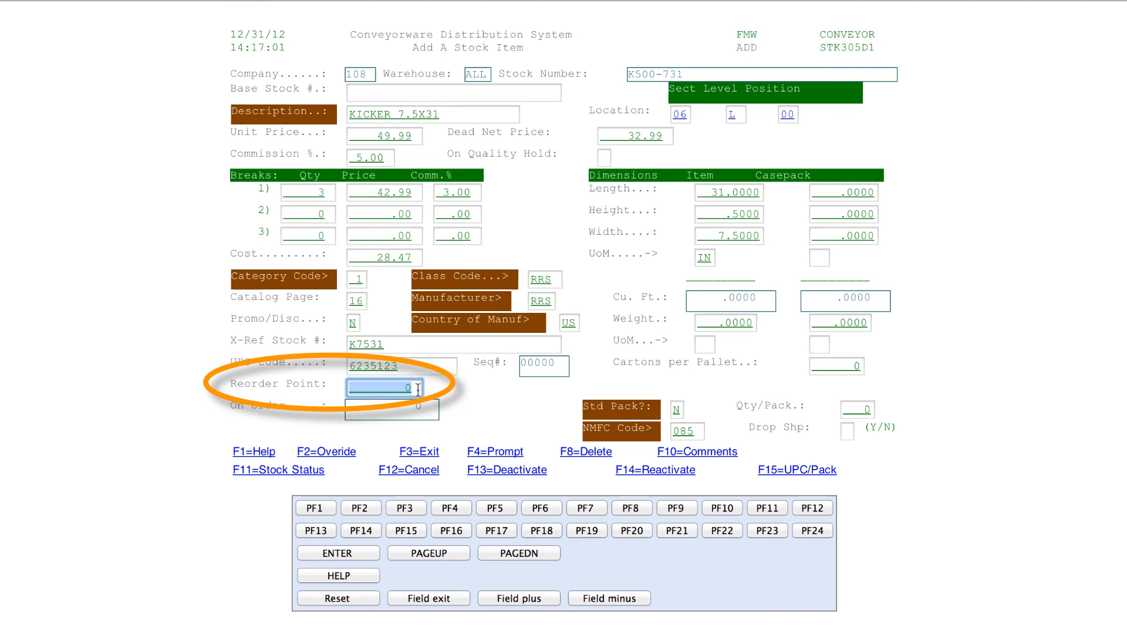
{"action": "type", "text": "4"}
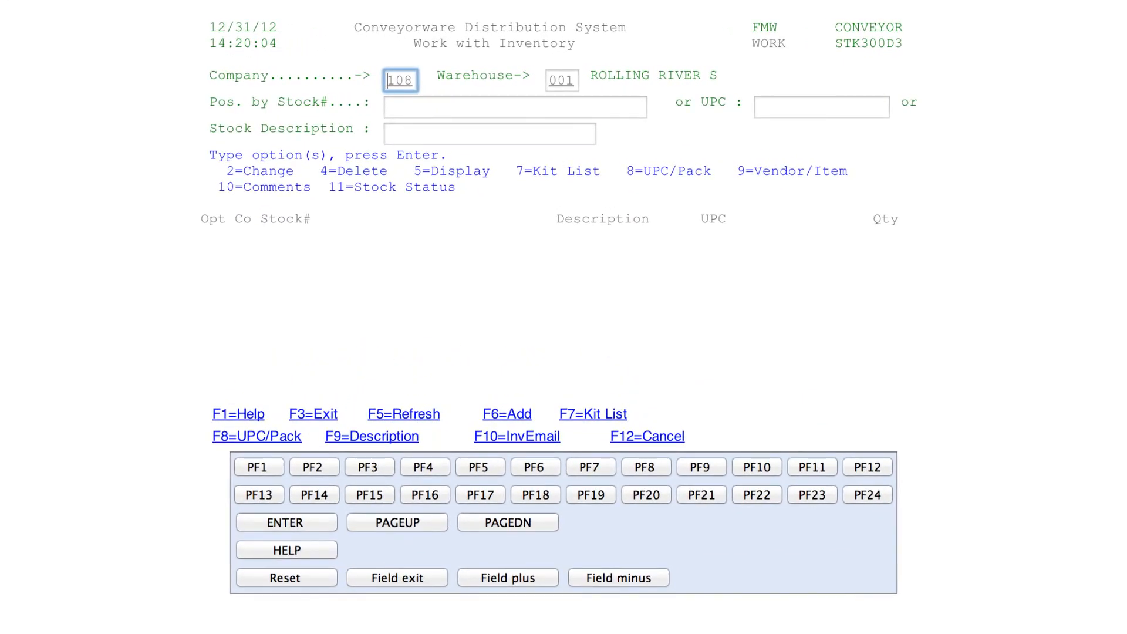
- Look up stock number K500-731 in the company 108 inventory and view the options available for it
{"action": "key", "text": "Tab"}
{"action": "key", "text": "Tab"}
{"action": "type", "text": "K5"}
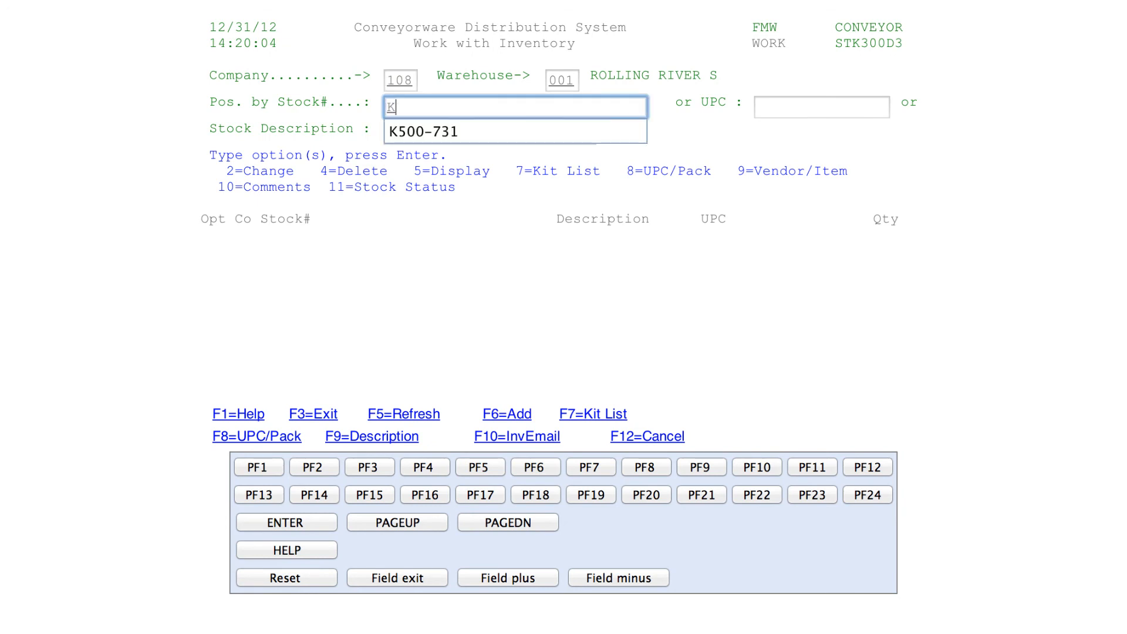
{"action": "type", "text": "00-731"}
{"action": "key", "text": "Return"}
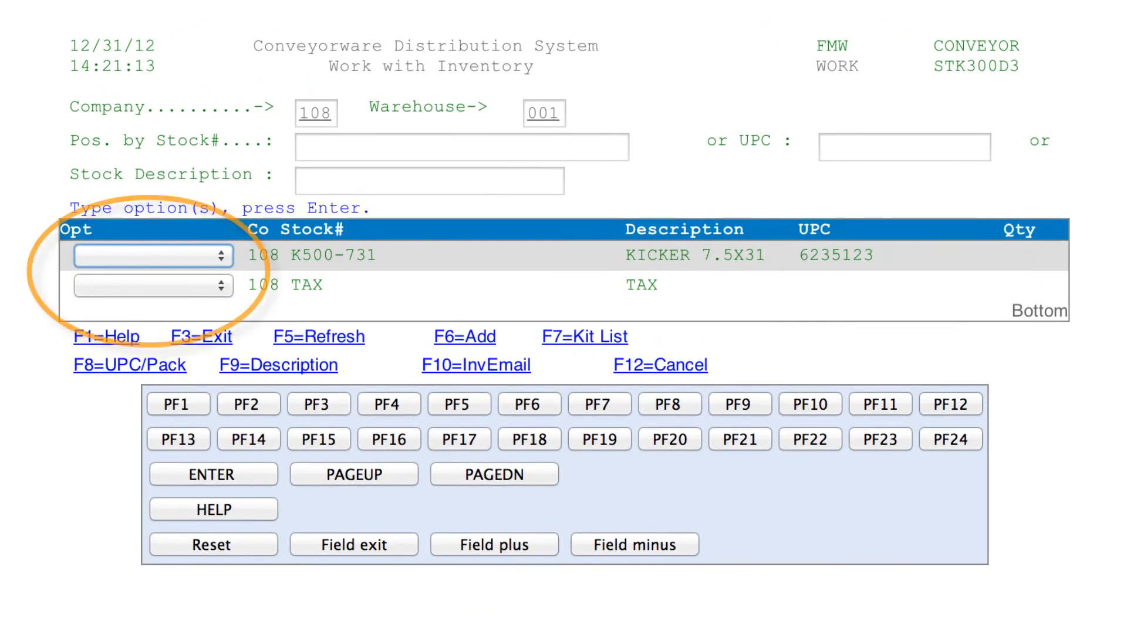
{"action": "left_click", "coordinate": [124, 252]}
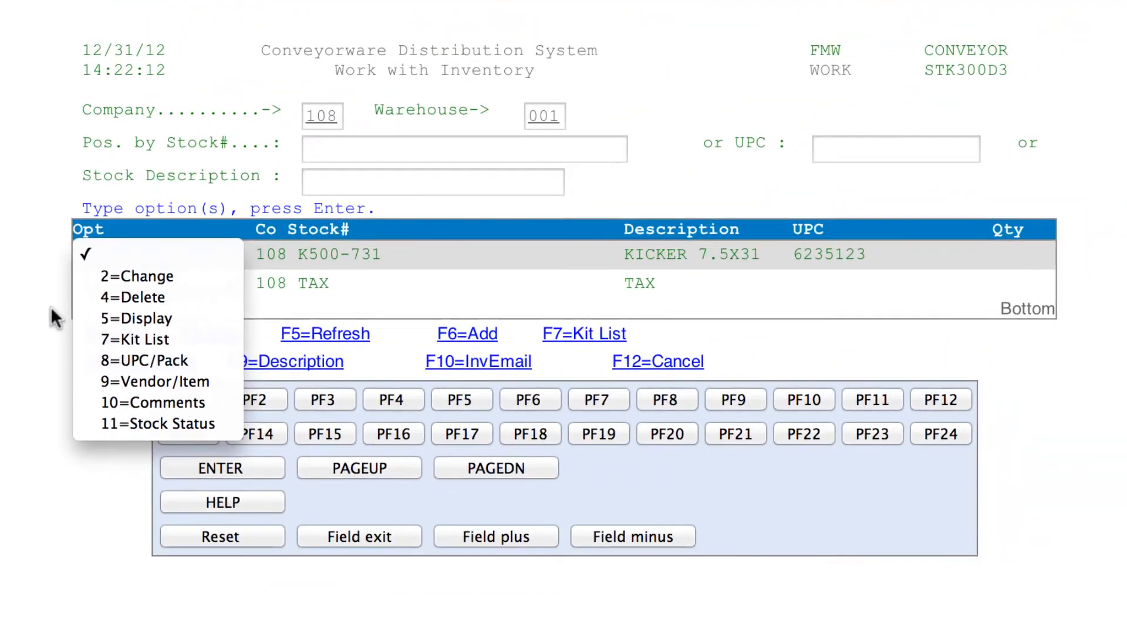
{"action": "left_click", "coordinate": [250, 219]}
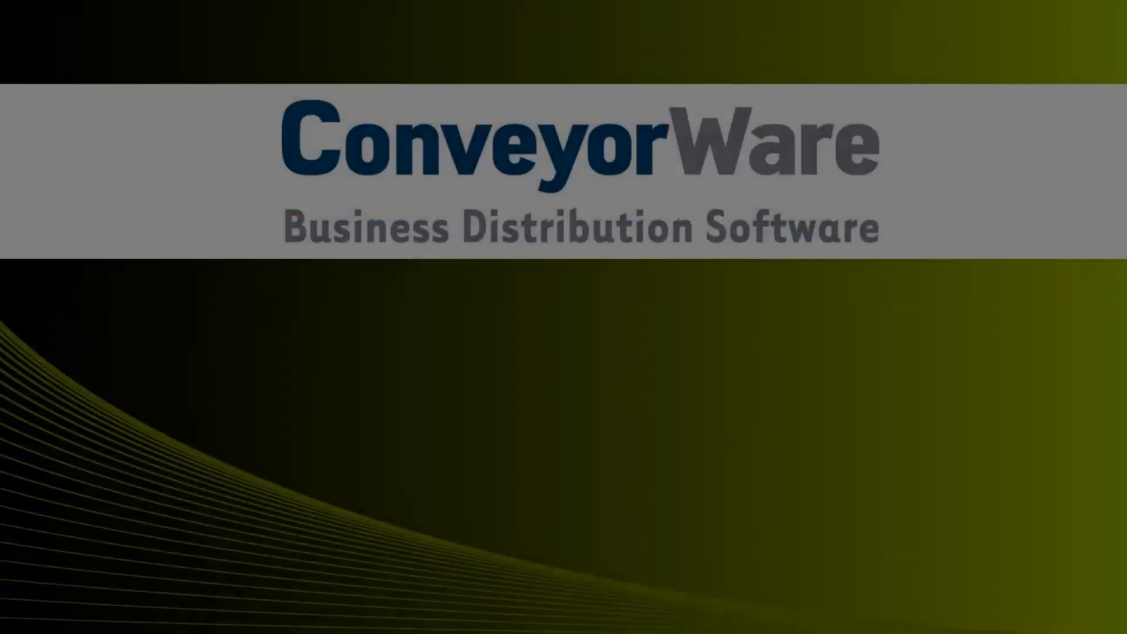